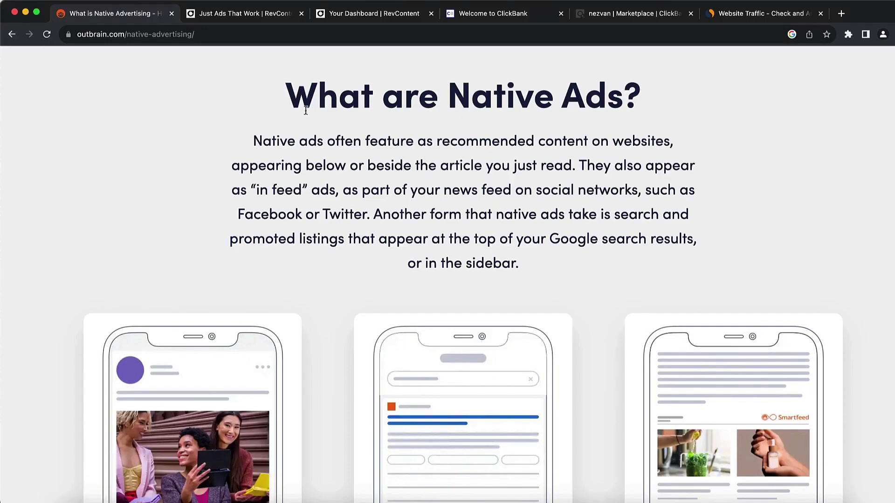
Step: Read the "What are Native Ads?" heading and the sentence on recommended content appearing below or beside articles
{"action": "left_click_drag", "start_coordinate": [285, 94], "coordinate": [651, 100]}
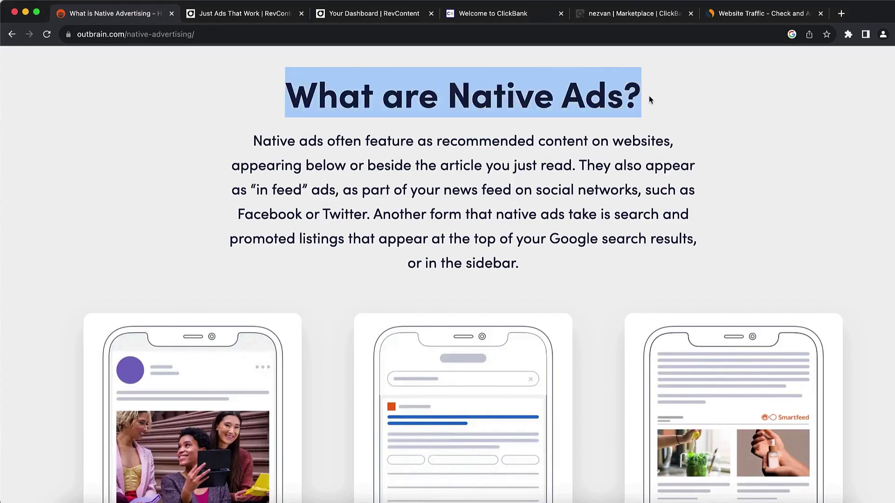
{"action": "left_click", "coordinate": [268, 137]}
{"action": "double_click", "coordinate": [262, 144]}
{"action": "left_click_drag", "start_coordinate": [261, 144], "coordinate": [565, 166]}
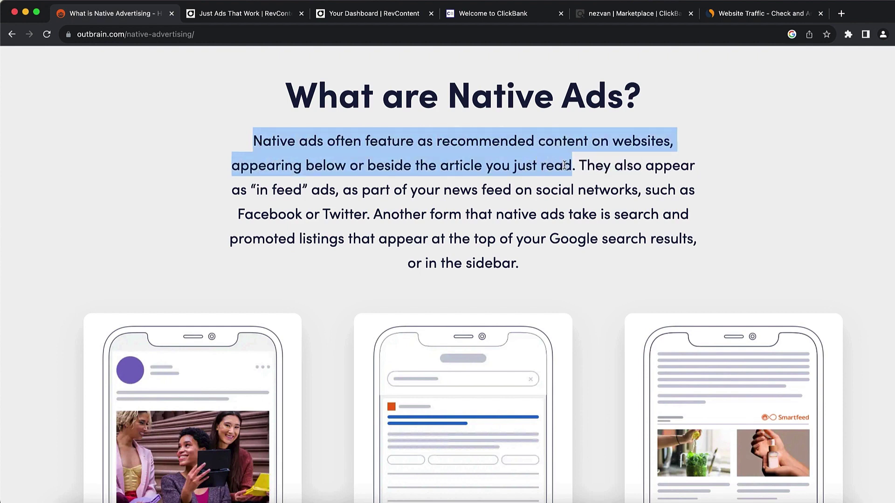
{"action": "left_click", "coordinate": [565, 165]}
Step: Review the native ad formats on the page, highlighting the Search & Promoted Listings and Content Recommendations headings
{"action": "scroll", "coordinate": [565, 165], "scroll_direction": "down", "scroll_amount": 3}
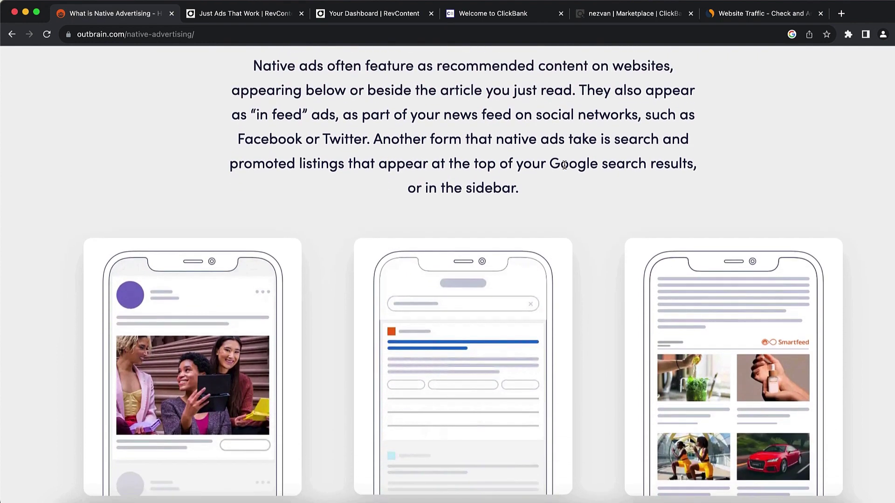
{"action": "scroll", "coordinate": [564, 164], "scroll_direction": "down", "scroll_amount": 5}
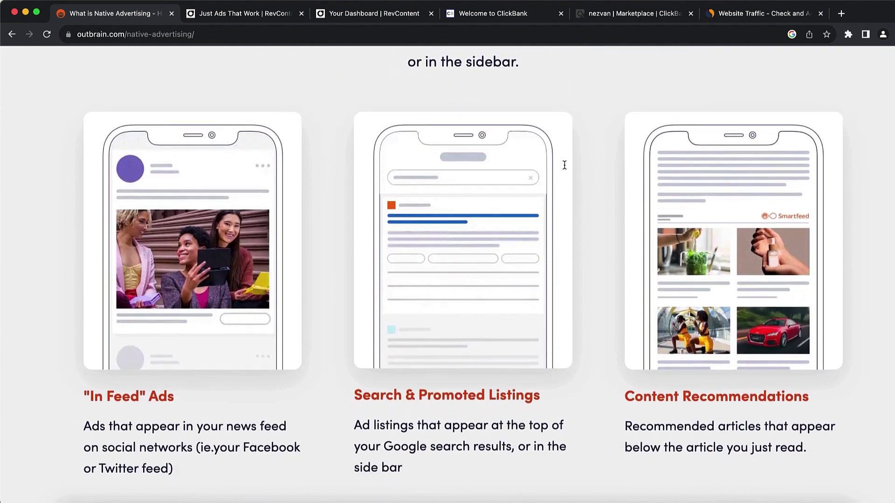
{"action": "scroll", "coordinate": [564, 164], "scroll_direction": "down", "scroll_amount": 1}
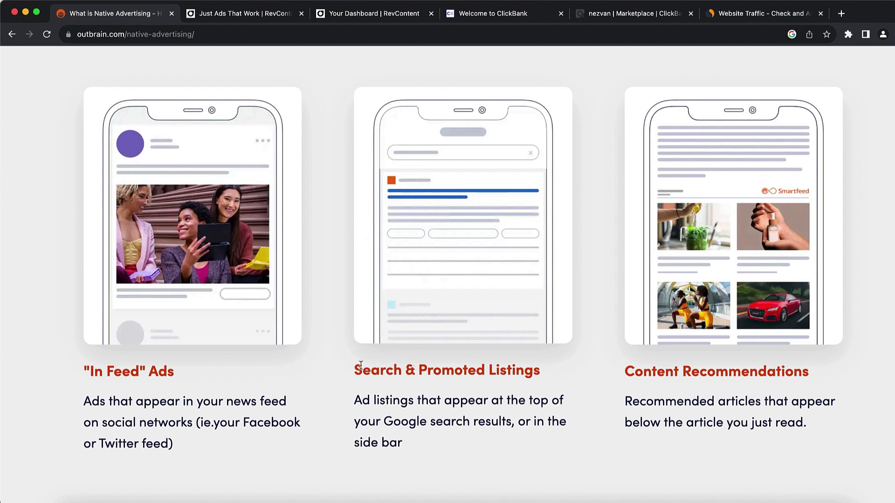
{"action": "left_click_drag", "start_coordinate": [355, 366], "coordinate": [543, 362]}
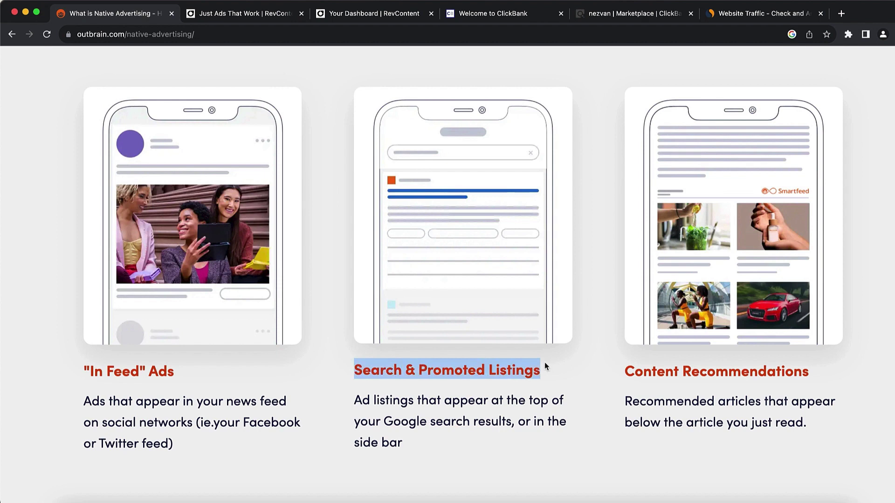
{"action": "left_click", "coordinate": [545, 364]}
{"action": "left_click_drag", "start_coordinate": [649, 371], "coordinate": [775, 368]}
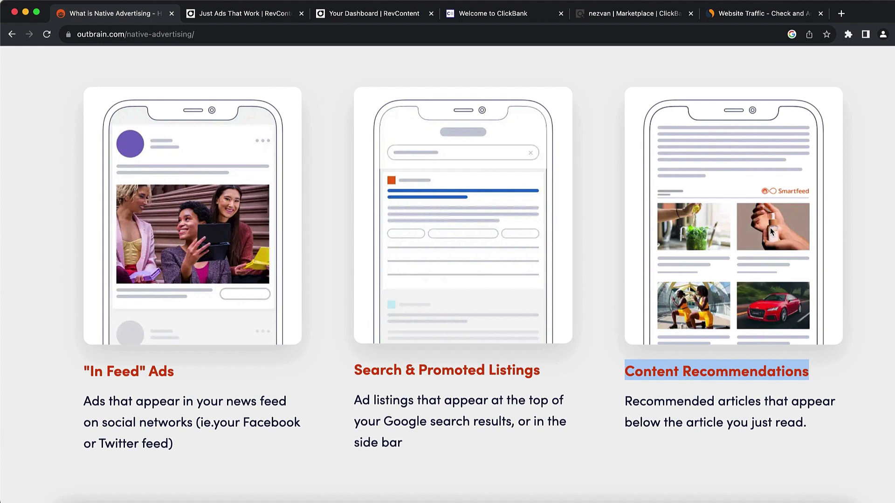
Step: Close the Outbrain native advertising page and show RevContent's Get Started options
{"action": "key", "text": "super+w"}
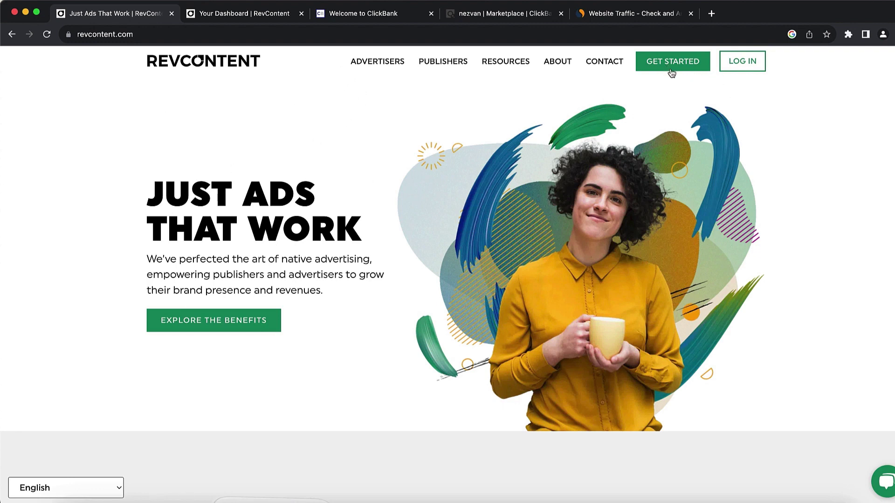
{"action": "mouse_move", "coordinate": [679, 66]}
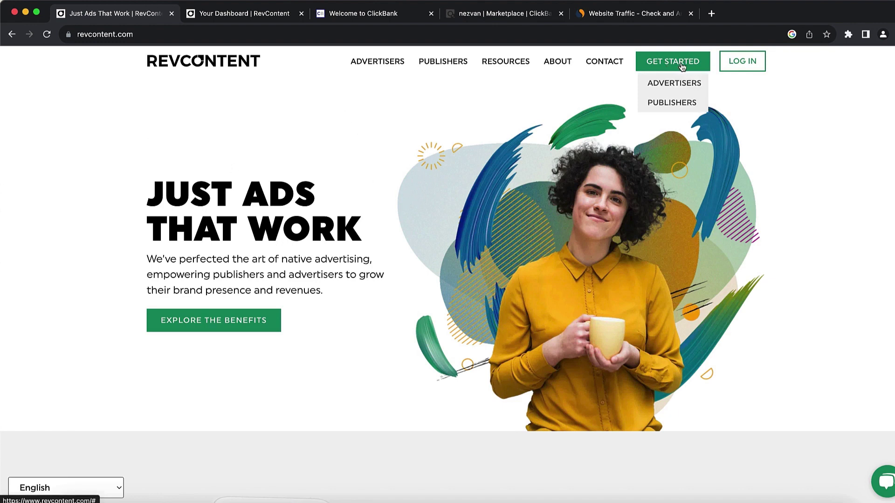
Step: Go to the RevContent dashboard and start creating a campaign, making the Campaign Name field ready for entry
{"action": "left_click", "coordinate": [256, 16]}
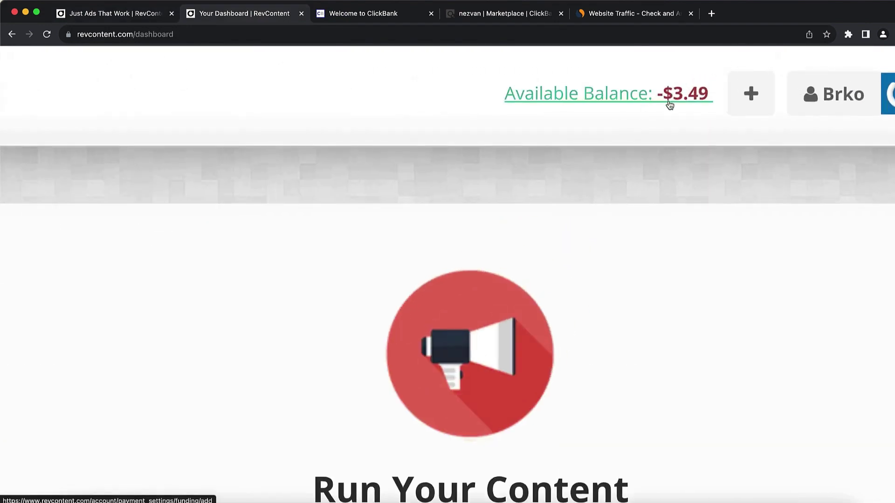
{"action": "scroll", "coordinate": [670, 105], "scroll_direction": "down", "scroll_amount": 5}
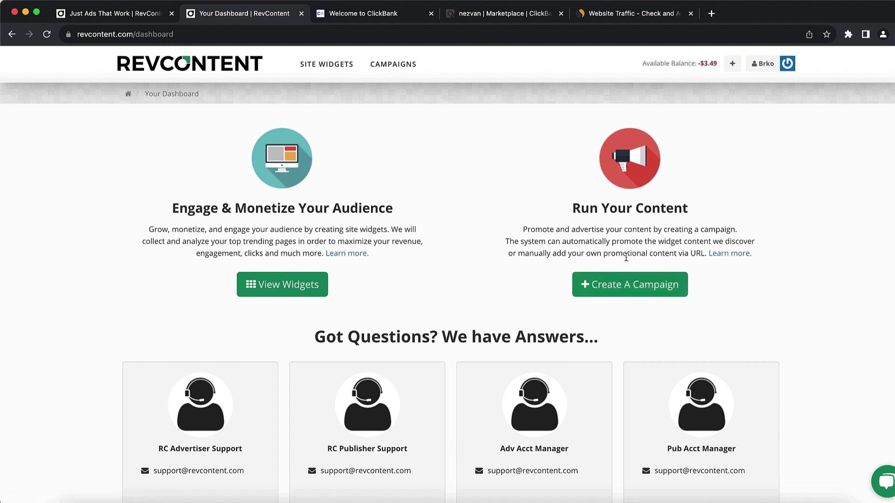
{"action": "left_click", "coordinate": [637, 293]}
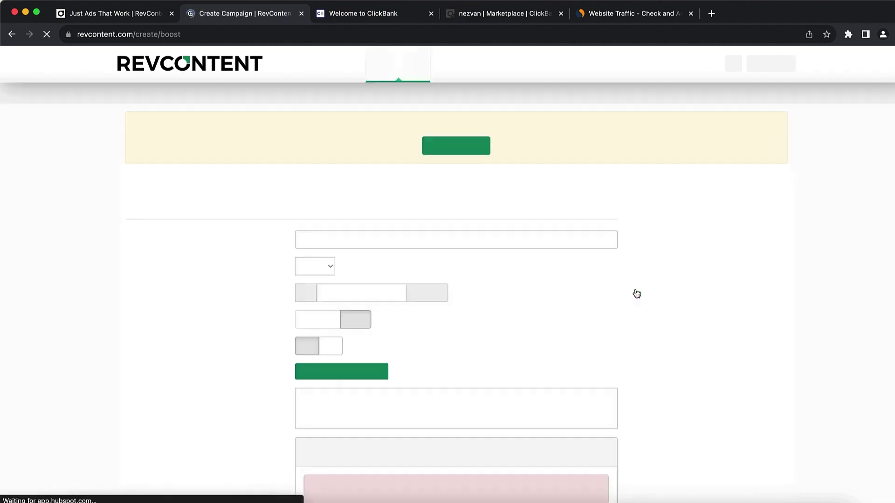
{"action": "left_click", "coordinate": [339, 241]}
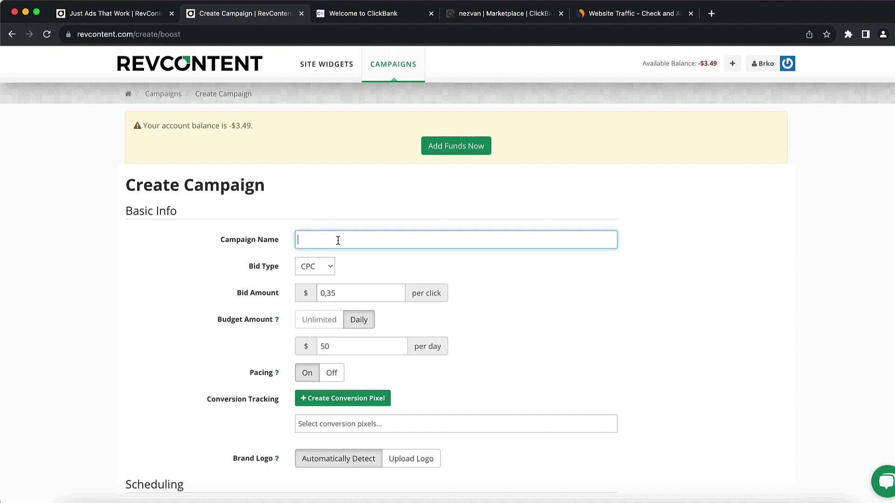
Step: Switch to the ClickBank home page and examine its active affiliates and commissions paid figures
{"action": "left_click", "coordinate": [362, 14]}
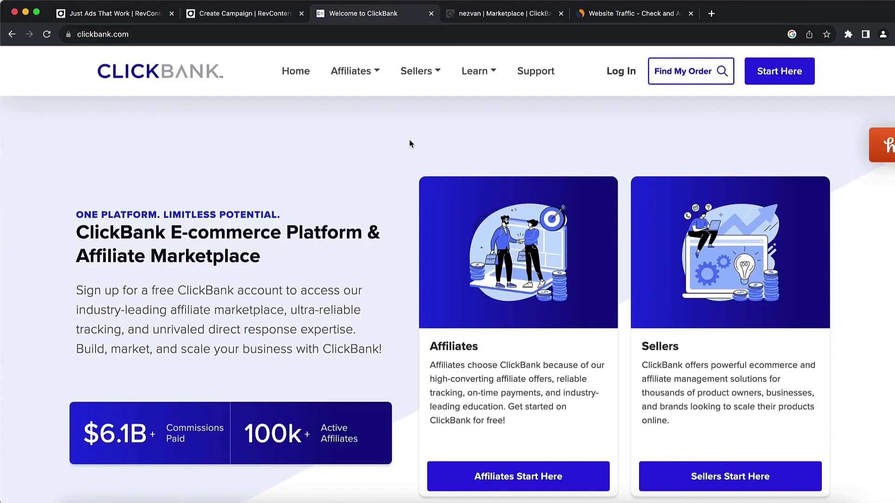
{"action": "scroll", "coordinate": [410, 142], "scroll_direction": "down", "scroll_amount": 4}
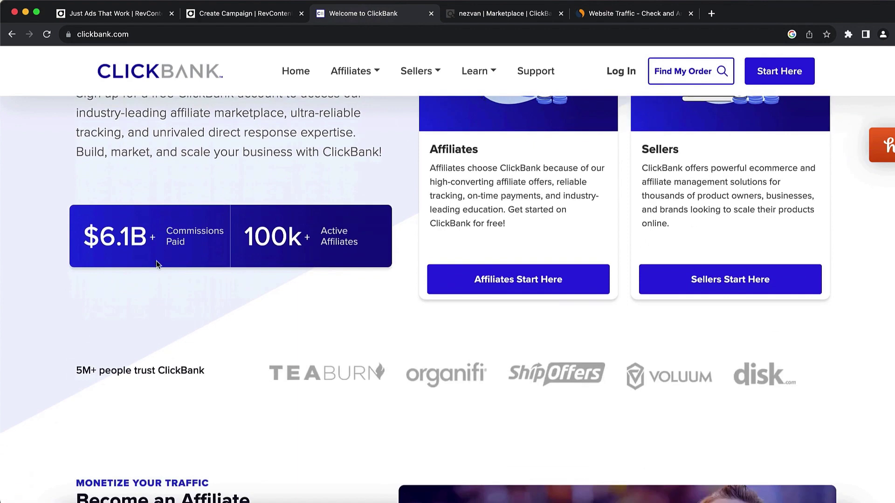
{"action": "left_click_drag", "start_coordinate": [244, 234], "coordinate": [378, 250]}
{"action": "left_click", "coordinate": [102, 234]}
{"action": "left_click_drag", "start_coordinate": [84, 233], "coordinate": [143, 241]}
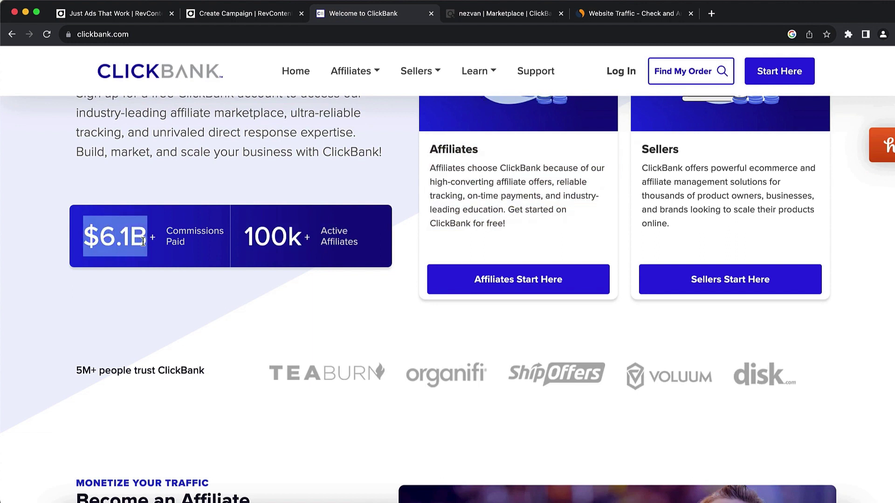
{"action": "left_click", "coordinate": [214, 150]}
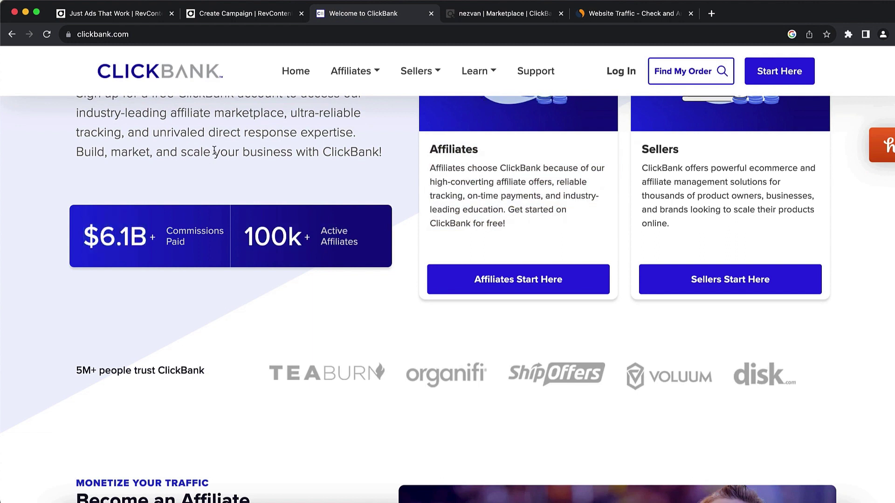
Step: Look closely at the Start Here sign-up option in the ClickBank home page header
{"action": "scroll", "coordinate": [215, 152], "scroll_direction": "up", "scroll_amount": 5}
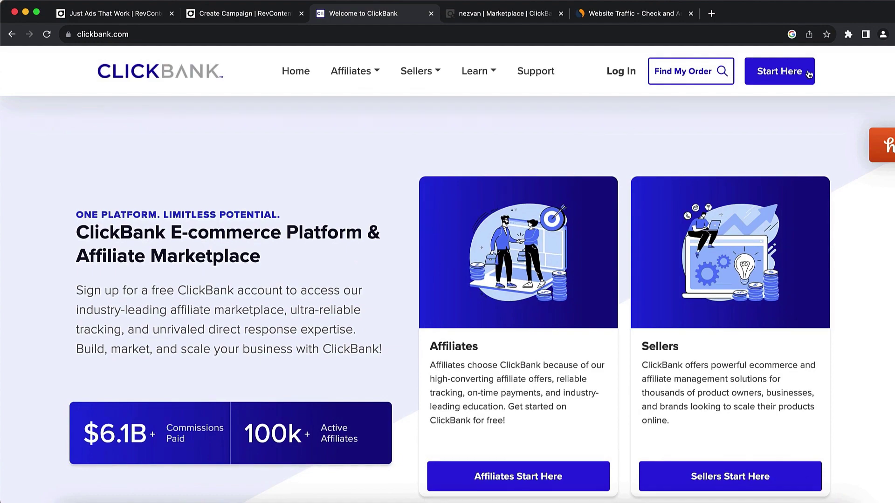
{"action": "scroll", "coordinate": [786, 78], "scroll_direction": "up", "scroll_amount": 5}
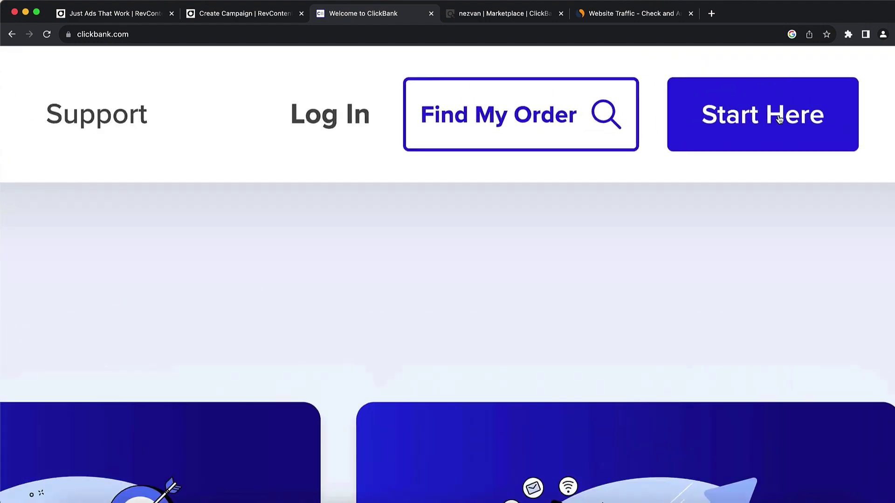
{"action": "scroll", "coordinate": [779, 121], "scroll_direction": "down", "scroll_amount": 5}
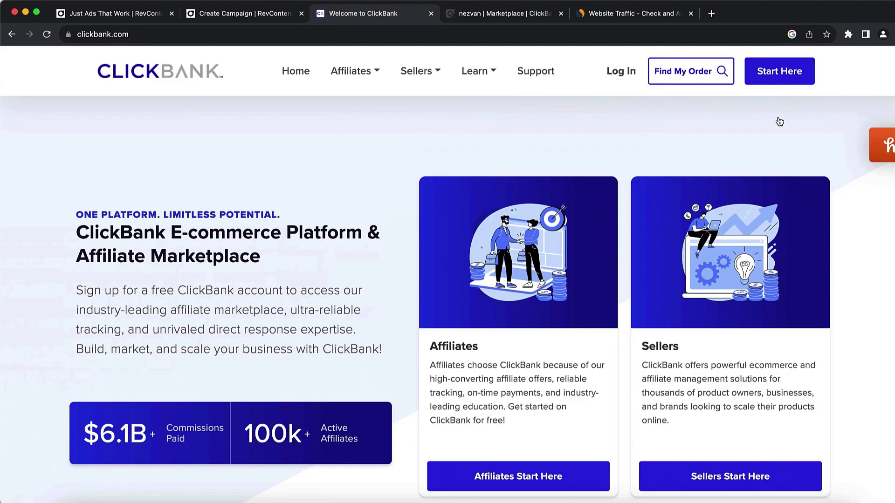
Step: Switch to the ClickBank Marketplace and open its Top Offers list
{"action": "left_click", "coordinate": [500, 14]}
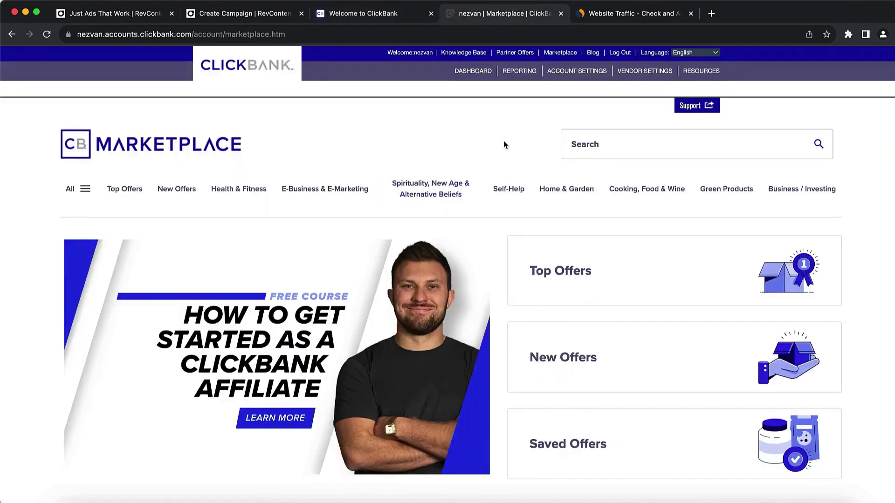
{"action": "scroll", "coordinate": [406, 163], "scroll_direction": "down", "scroll_amount": 2}
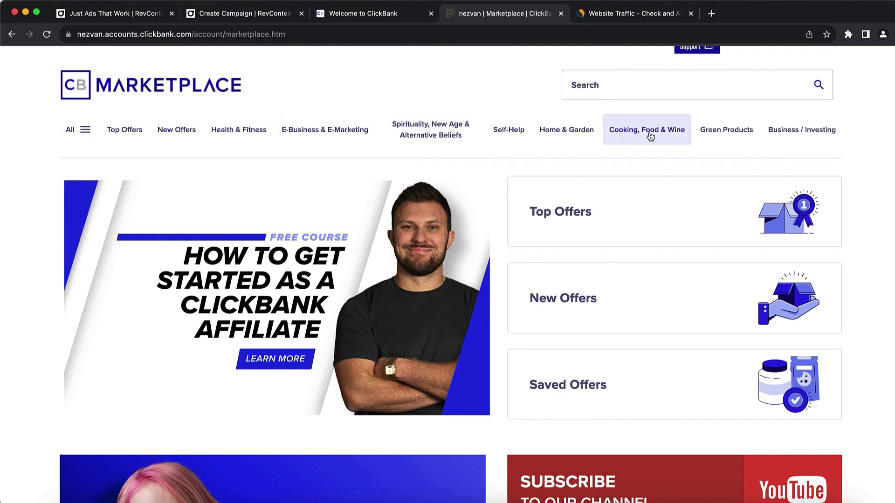
{"action": "left_click", "coordinate": [595, 215]}
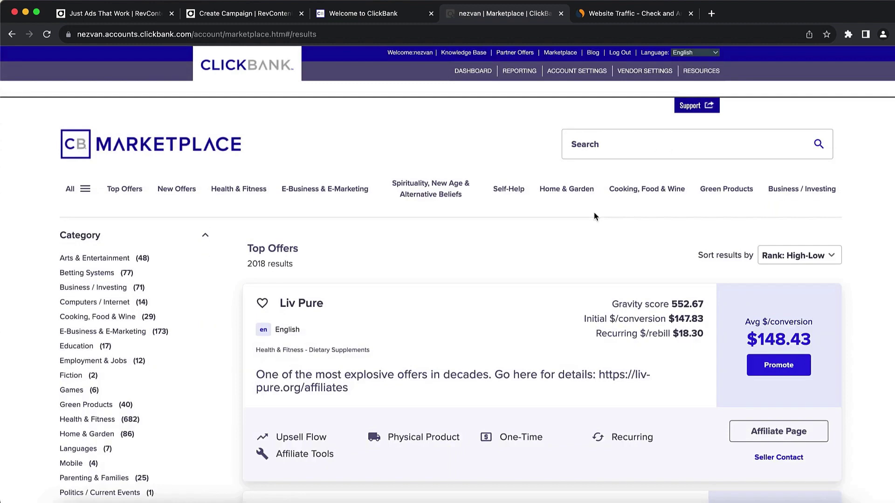
Step: Browse the Top Offers results to compare the listed products, then return to the Liv Pure offer
{"action": "scroll", "coordinate": [594, 214], "scroll_direction": "down", "scroll_amount": 1}
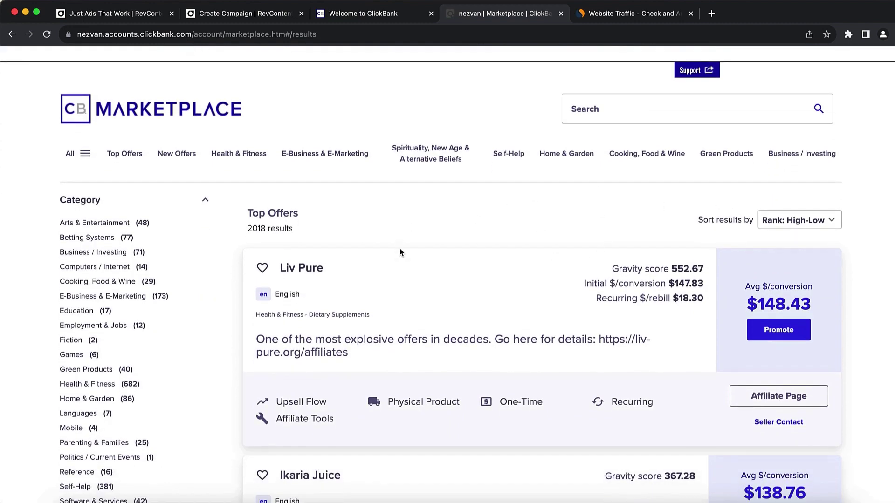
{"action": "scroll", "coordinate": [400, 252], "scroll_direction": "down", "scroll_amount": 2}
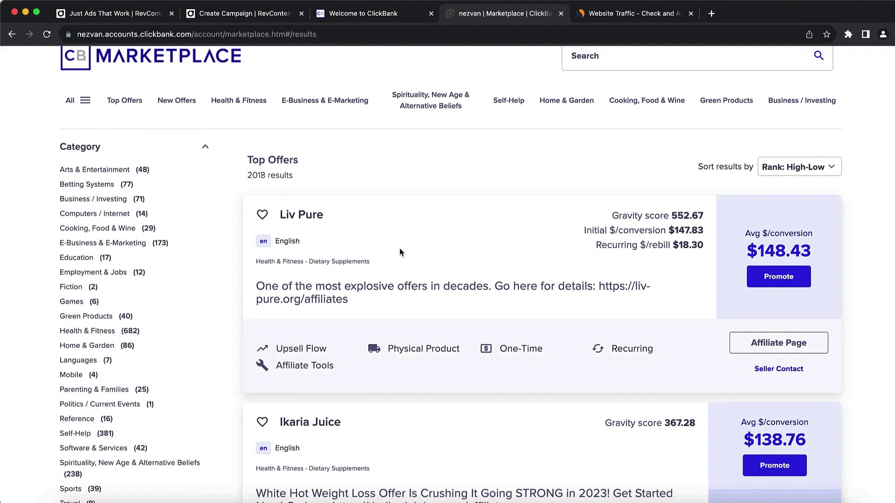
{"action": "scroll", "coordinate": [400, 252], "scroll_direction": "down", "scroll_amount": 4}
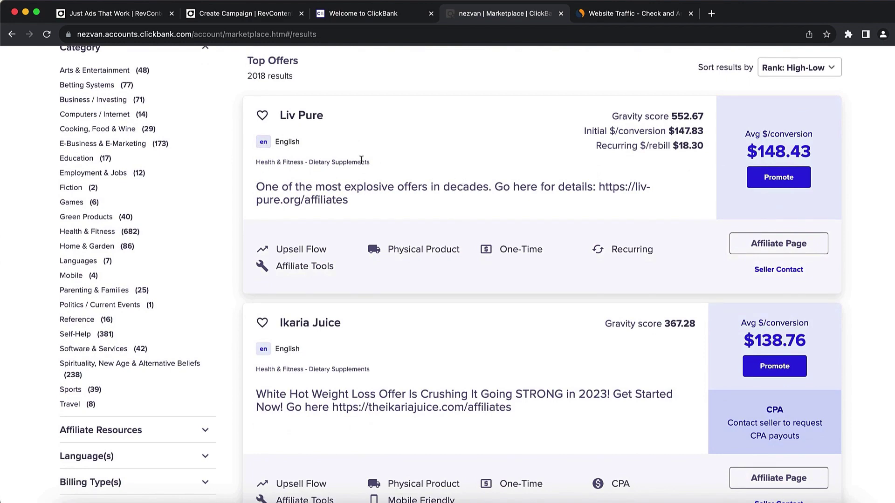
{"action": "scroll", "coordinate": [361, 161], "scroll_direction": "down", "scroll_amount": 3}
{"action": "scroll", "coordinate": [362, 160], "scroll_direction": "down", "scroll_amount": 8}
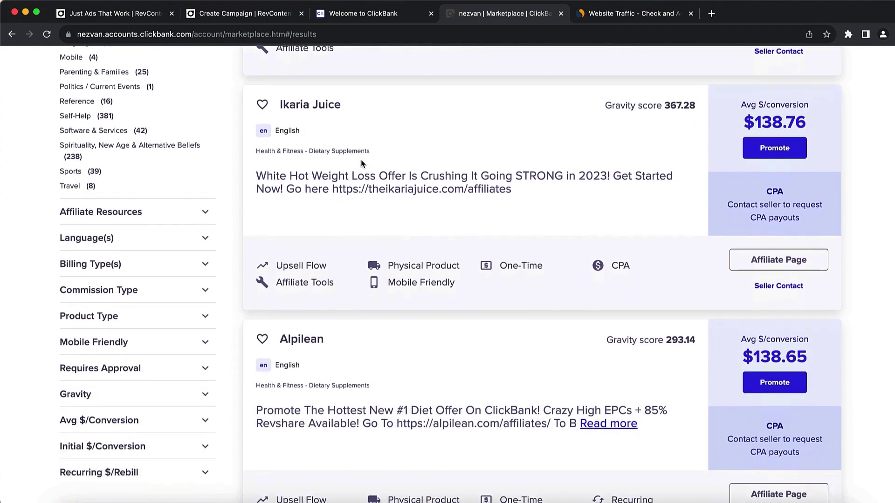
{"action": "scroll", "coordinate": [361, 160], "scroll_direction": "down", "scroll_amount": 9}
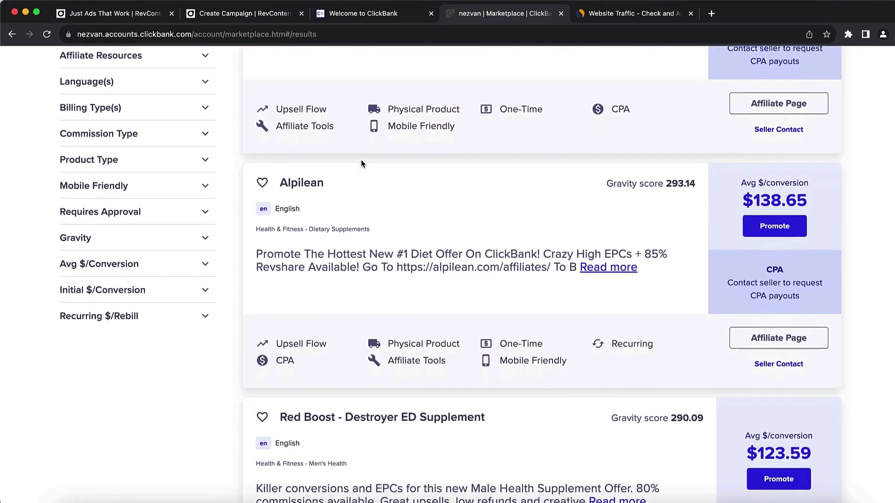
{"action": "scroll", "coordinate": [362, 163], "scroll_direction": "down", "scroll_amount": 15}
{"action": "scroll", "coordinate": [408, 264], "scroll_direction": "up", "scroll_amount": 20}
{"action": "scroll", "coordinate": [409, 266], "scroll_direction": "up", "scroll_amount": 13}
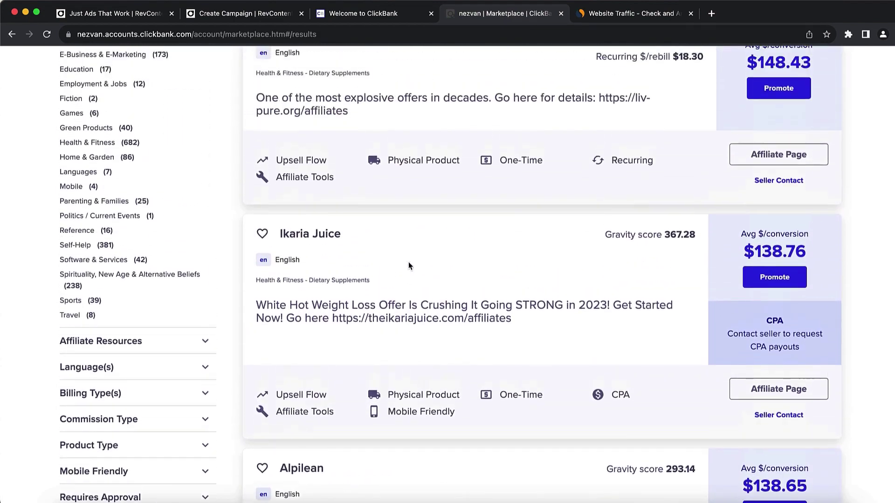
{"action": "scroll", "coordinate": [409, 265], "scroll_direction": "up", "scroll_amount": 2}
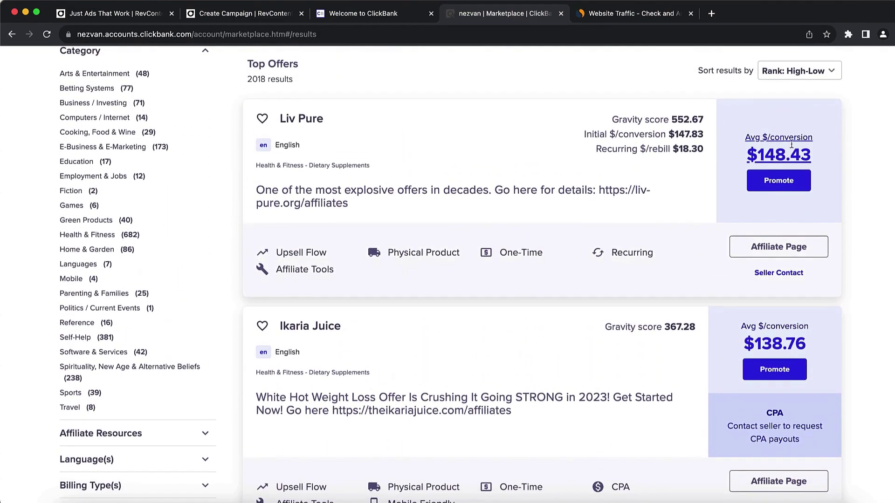
Step: Examine the Liv Pure offer's average earnings per conversion and its gravity score, including their explanations
{"action": "mouse_move", "coordinate": [745, 140]}
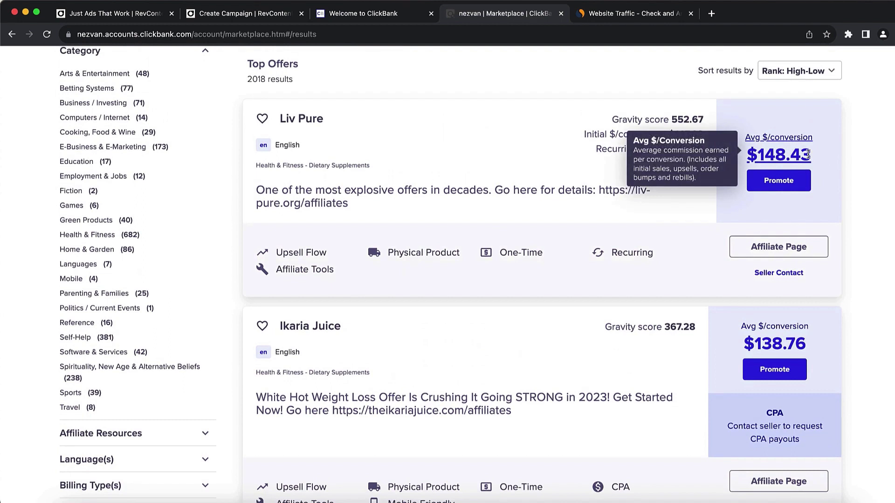
{"action": "left_click_drag", "start_coordinate": [809, 155], "coordinate": [760, 154]}
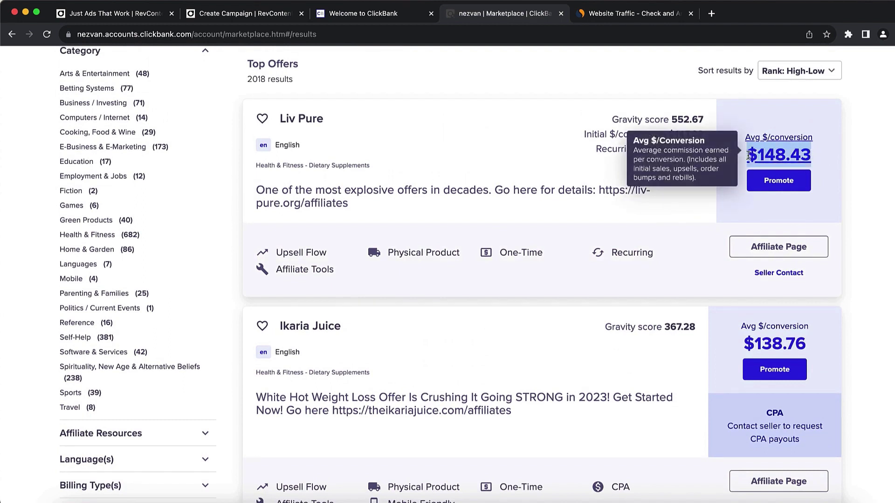
{"action": "left_click", "coordinate": [751, 117]}
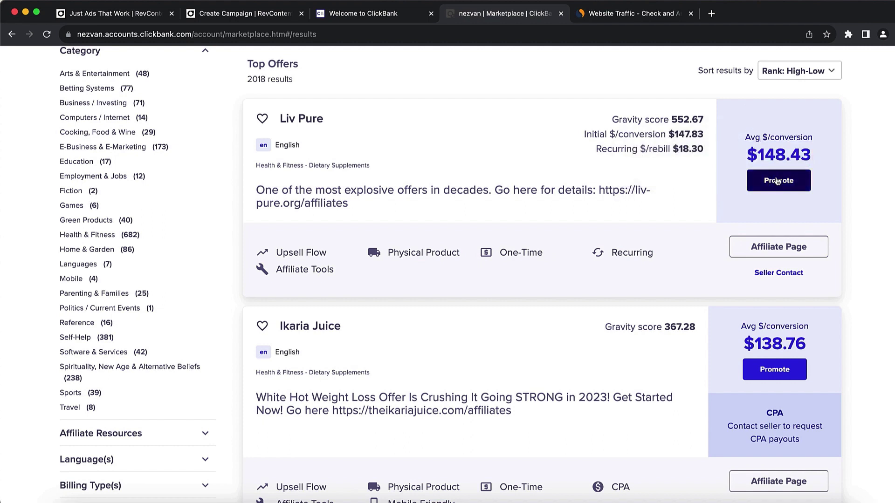
{"action": "mouse_move", "coordinate": [789, 147]}
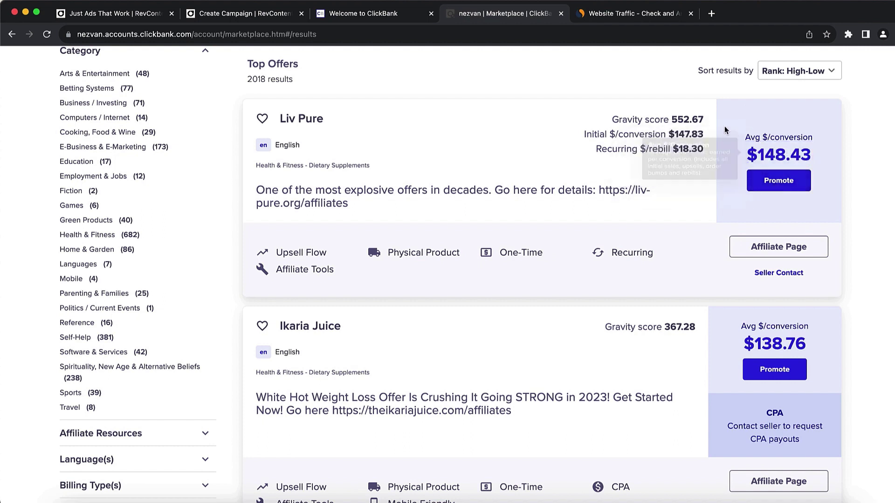
{"action": "left_click_drag", "start_coordinate": [707, 119], "coordinate": [611, 119]}
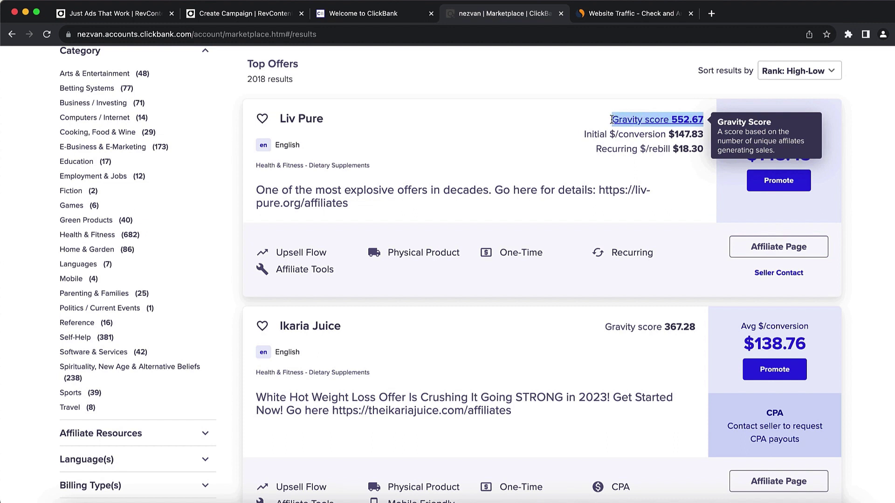
Step: Compare the Liv Pure and Ikaria Juice offers in the Top Offers results
{"action": "left_click", "coordinate": [563, 117]}
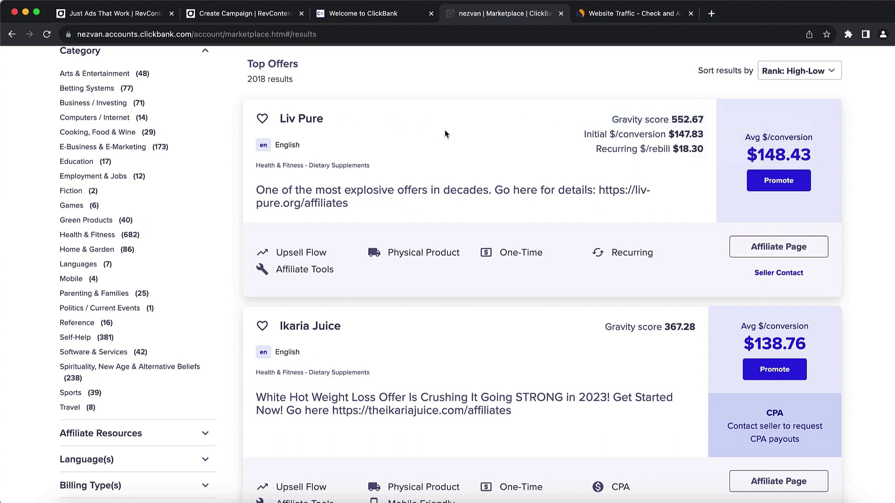
{"action": "mouse_move", "coordinate": [647, 149]}
{"action": "scroll", "coordinate": [628, 188], "scroll_direction": "down", "scroll_amount": 5}
{"action": "scroll", "coordinate": [627, 188], "scroll_direction": "up", "scroll_amount": 4}
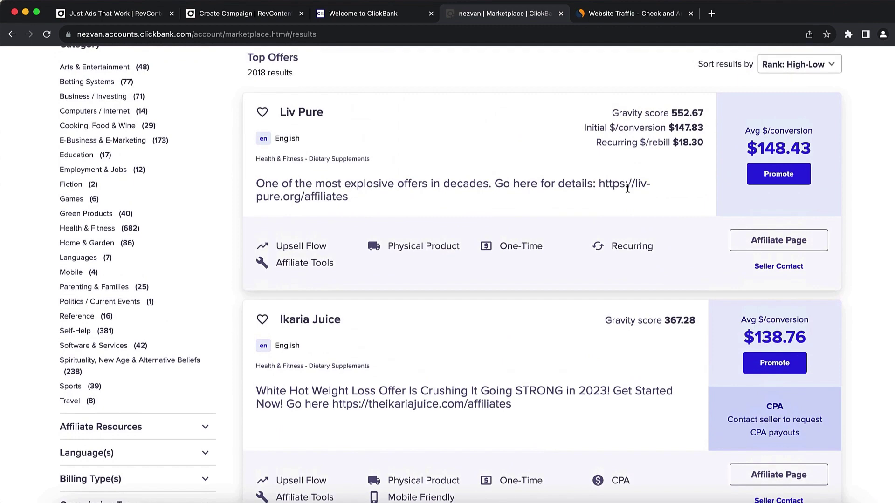
{"action": "scroll", "coordinate": [627, 189], "scroll_direction": "down", "scroll_amount": 1}
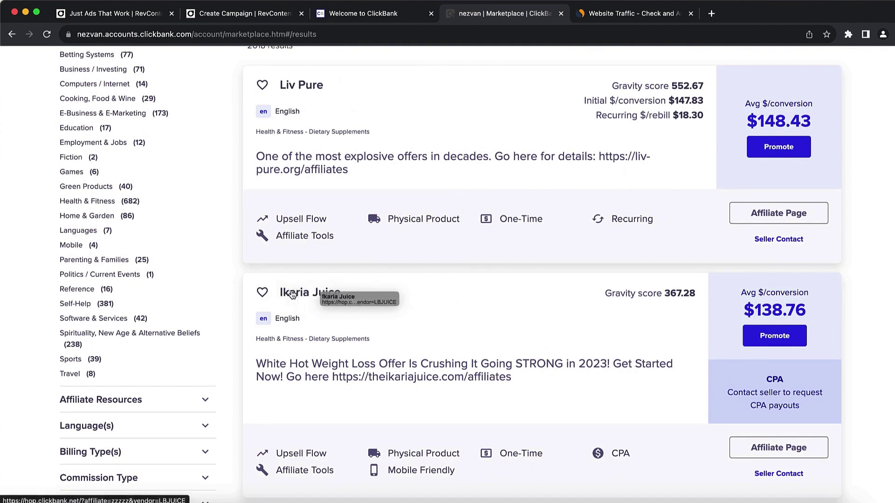
Step: Open the Ikaria Juice sales page and look through it to the package pricing section
{"action": "left_click", "coordinate": [311, 293]}
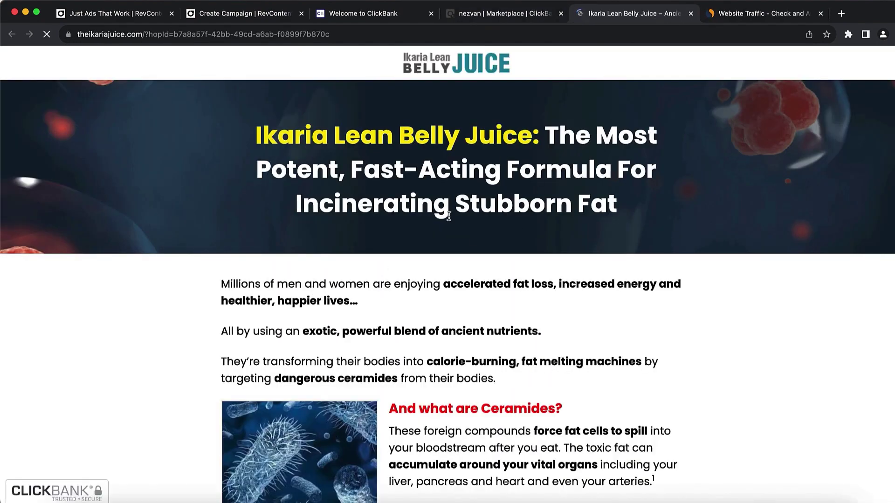
{"action": "scroll", "coordinate": [447, 216], "scroll_direction": "down", "scroll_amount": 20}
{"action": "scroll", "coordinate": [449, 216], "scroll_direction": "down", "scroll_amount": 20}
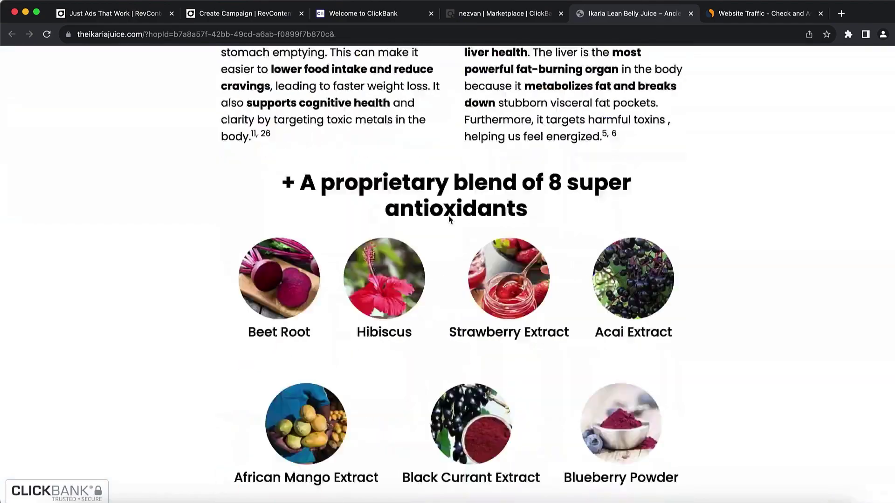
{"action": "scroll", "coordinate": [448, 217], "scroll_direction": "down", "scroll_amount": 20}
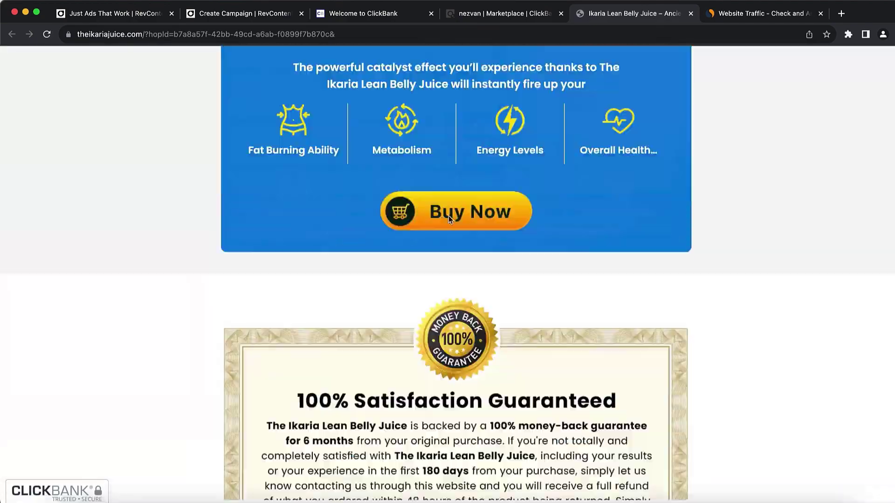
{"action": "scroll", "coordinate": [450, 219], "scroll_direction": "up", "scroll_amount": 5}
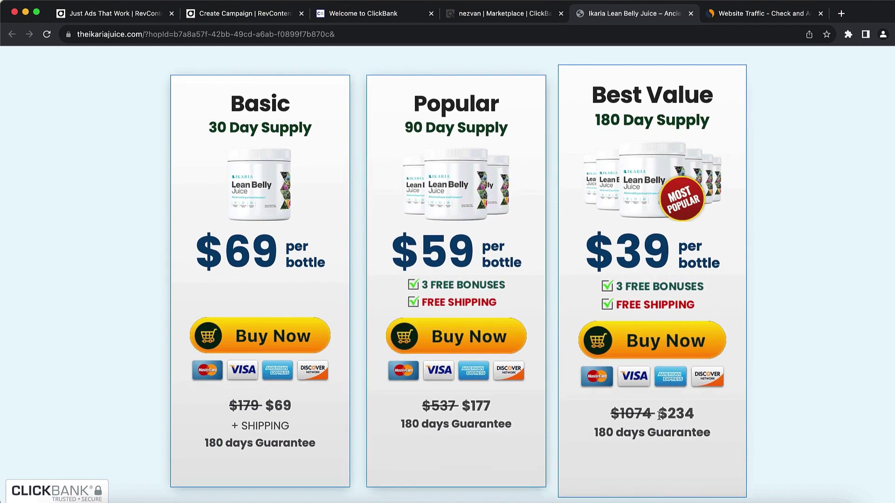
Step: Return to the ClickBank Marketplace, open the Ikaria Juice offer's affiliate page and read its reasons to promote
{"action": "left_click", "coordinate": [481, 13]}
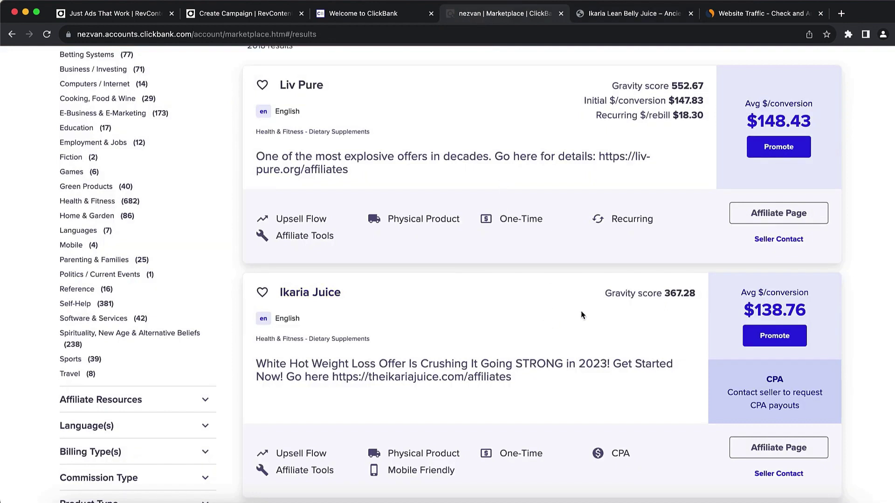
{"action": "left_click", "coordinate": [264, 15]}
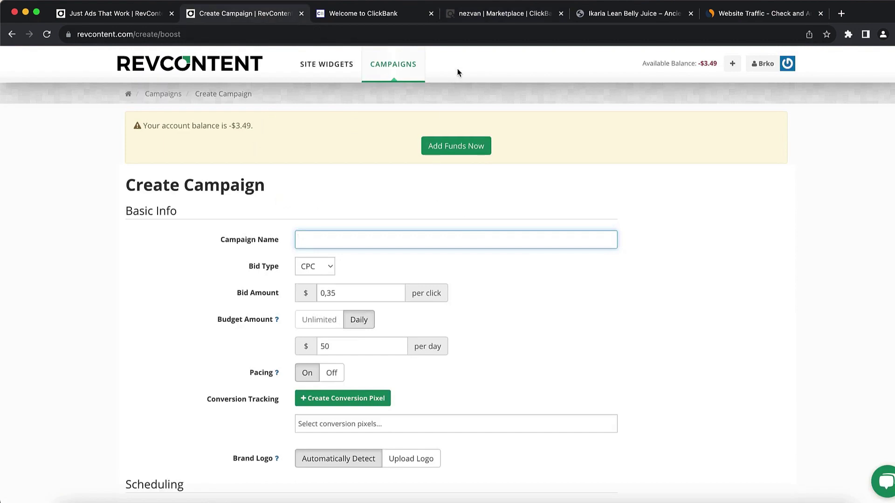
{"action": "left_click", "coordinate": [484, 14]}
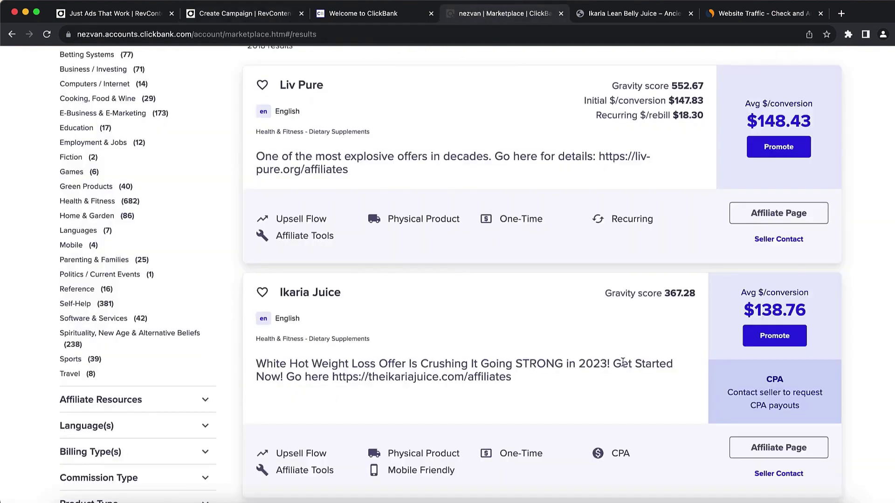
{"action": "left_click", "coordinate": [772, 448]}
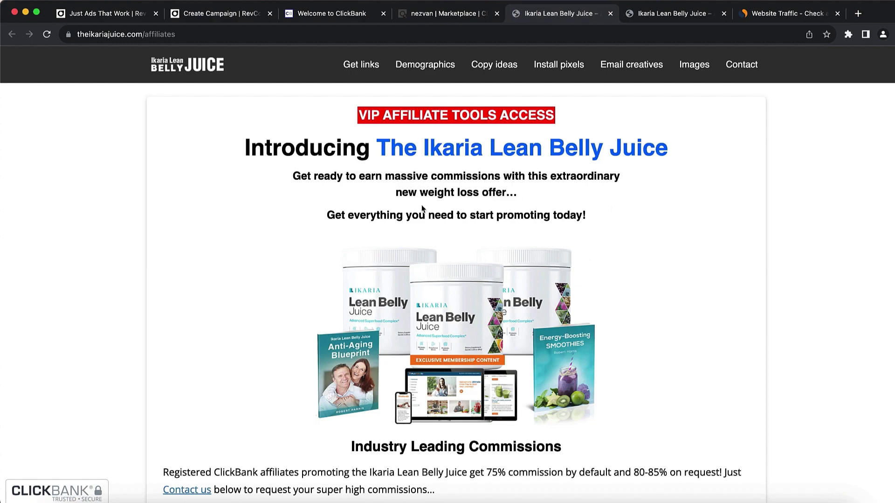
{"action": "scroll", "coordinate": [422, 206], "scroll_direction": "down", "scroll_amount": 6}
{"action": "scroll", "coordinate": [422, 208], "scroll_direction": "down", "scroll_amount": 6}
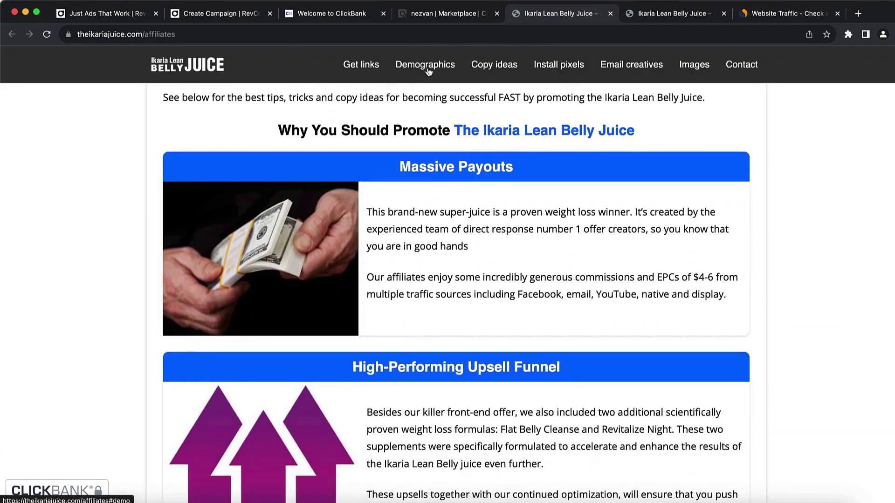
Step: Go to the affiliate page's Demographics section and examine the target countries, gender split, age group and audience type
{"action": "left_click", "coordinate": [428, 70]}
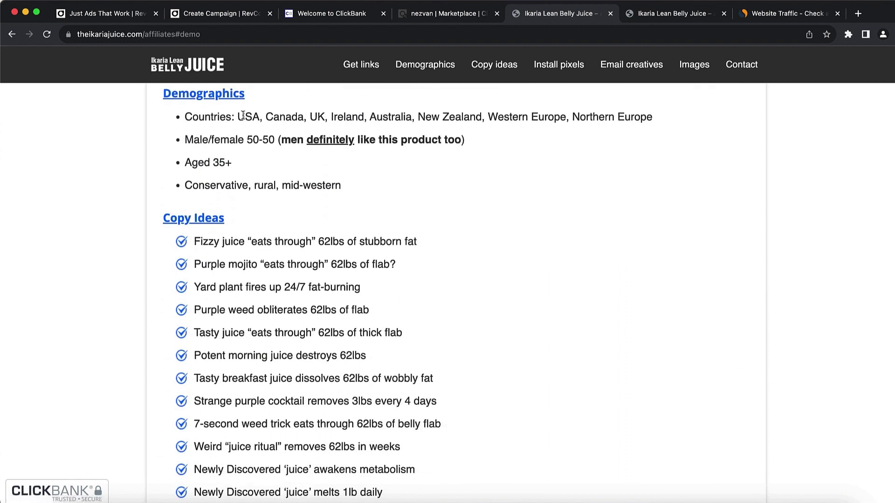
{"action": "left_click_drag", "start_coordinate": [237, 117], "coordinate": [377, 113]}
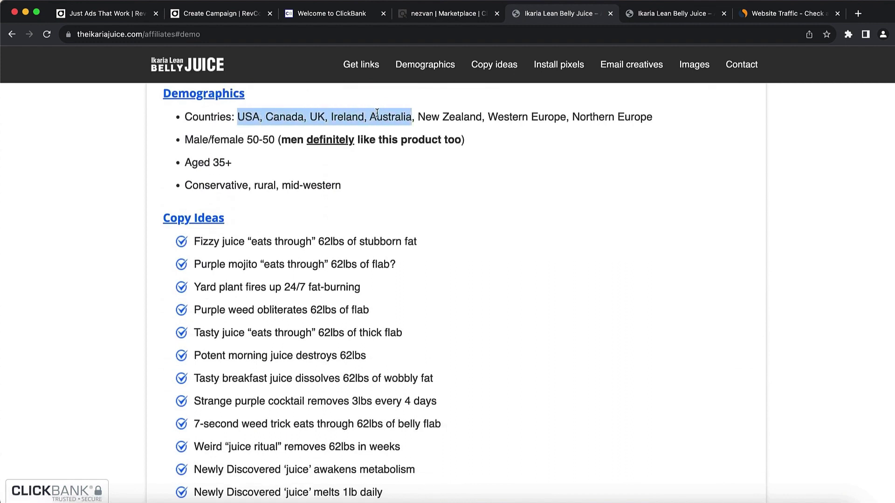
{"action": "left_click", "coordinate": [392, 113]}
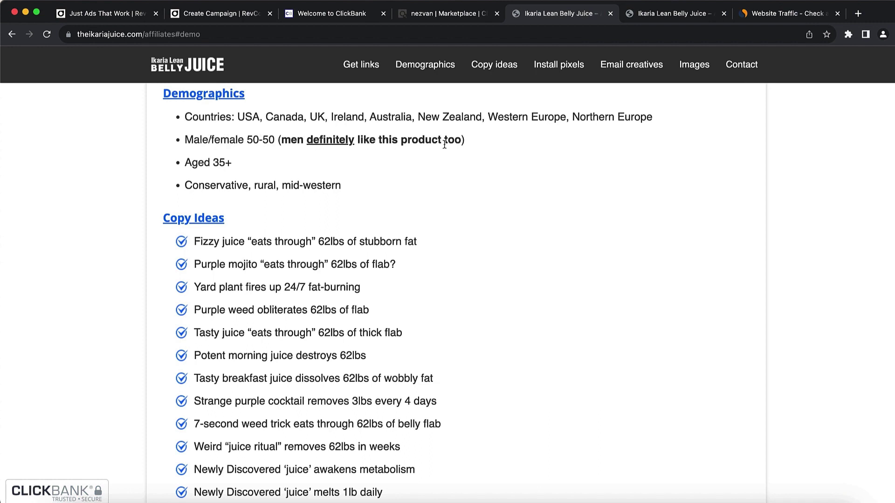
{"action": "double_click", "coordinate": [228, 138]}
{"action": "left_click", "coordinate": [233, 145]}
{"action": "scroll", "coordinate": [233, 144], "scroll_direction": "up", "scroll_amount": 1}
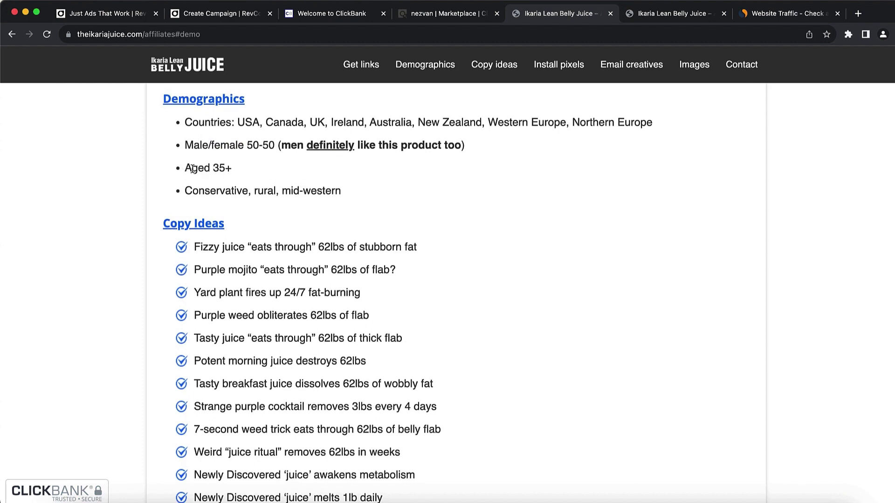
{"action": "left_click_drag", "start_coordinate": [186, 171], "coordinate": [246, 169]}
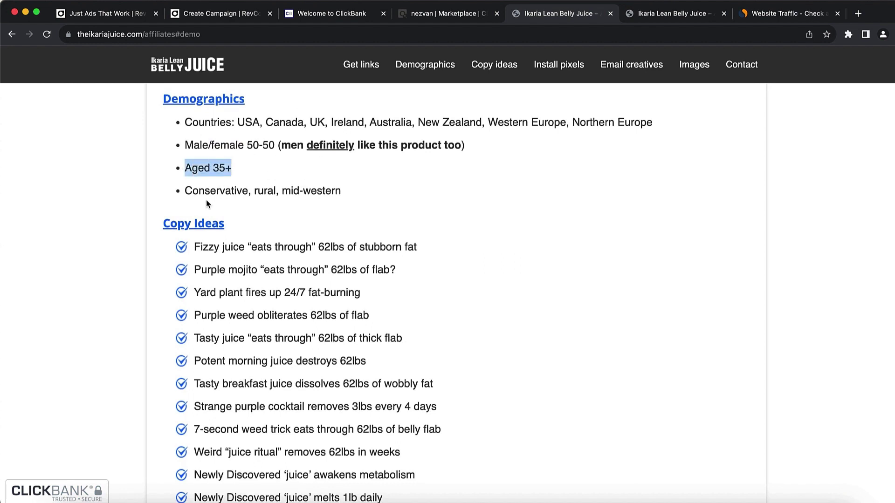
{"action": "left_click", "coordinate": [216, 192]}
{"action": "scroll", "coordinate": [323, 161], "scroll_direction": "up", "scroll_amount": 1}
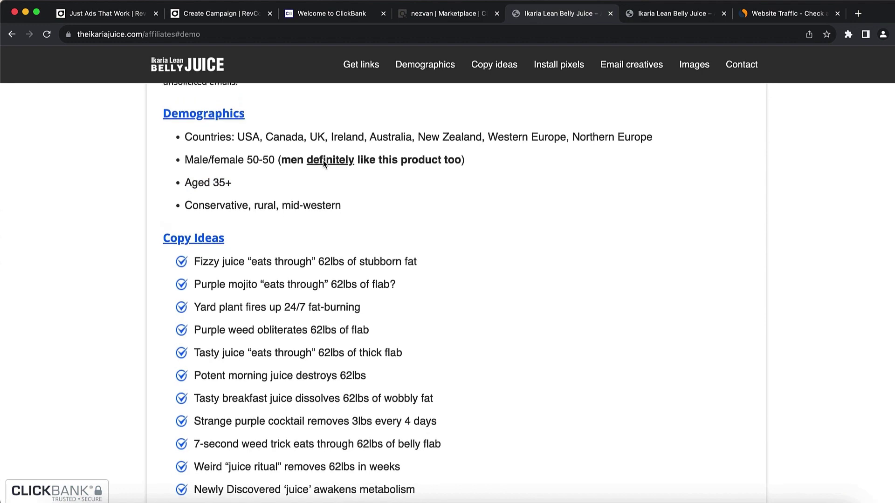
{"action": "scroll", "coordinate": [323, 160], "scroll_direction": "down", "scroll_amount": 2}
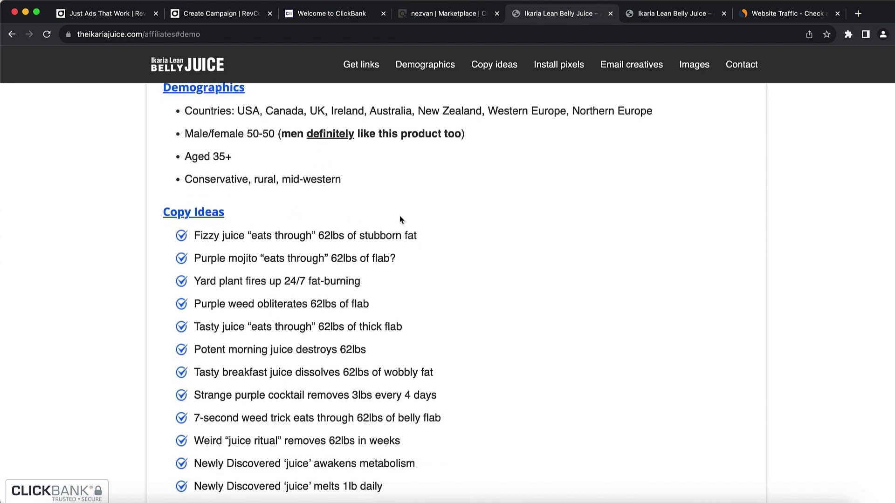
Step: Go to the affiliate page's Campaign Images section and browse the supplied promotional pictures
{"action": "left_click", "coordinate": [686, 74]}
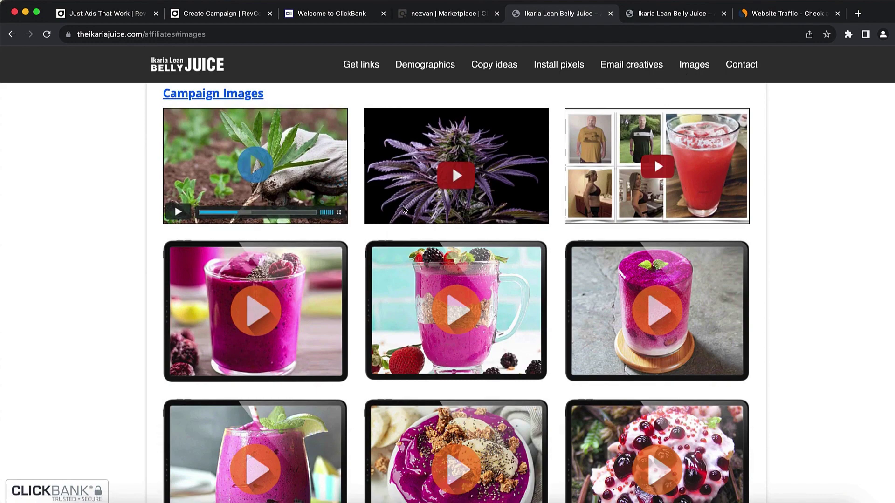
{"action": "scroll", "coordinate": [404, 209], "scroll_direction": "down", "scroll_amount": 6}
{"action": "scroll", "coordinate": [403, 209], "scroll_direction": "down", "scroll_amount": 3}
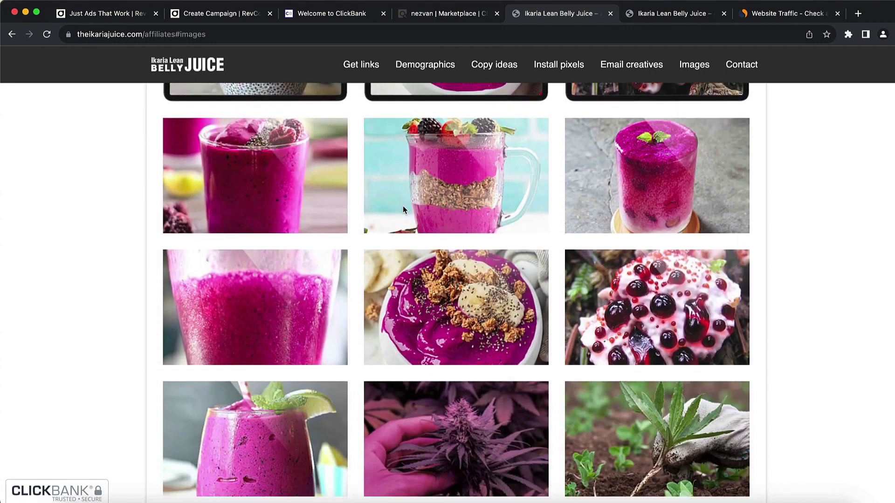
{"action": "scroll", "coordinate": [404, 210], "scroll_direction": "down", "scroll_amount": 1}
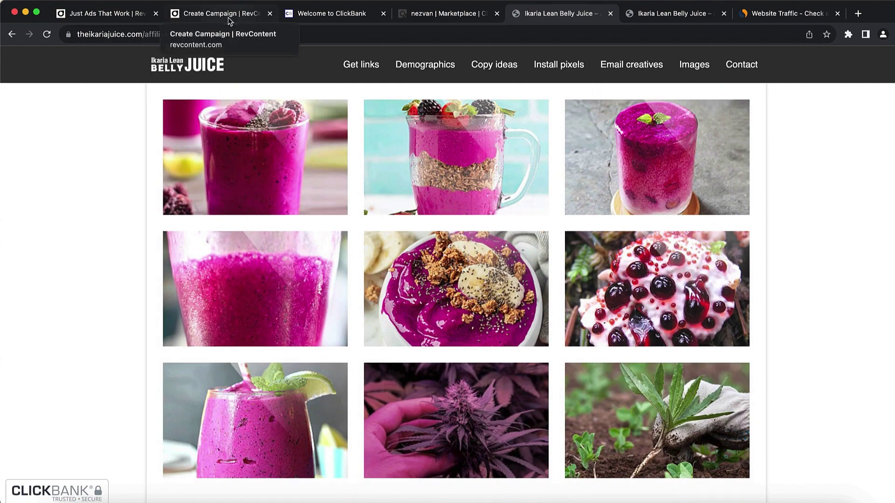
Step: Name the new RevContent campaign "Ikaria Juice", copying the product name from its ClickBank Marketplace offer
{"action": "left_click", "coordinate": [244, 20]}
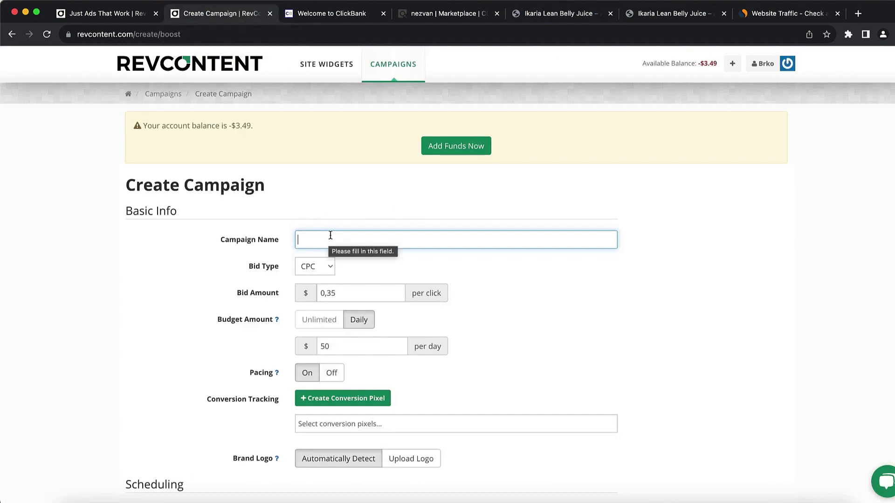
{"action": "left_click", "coordinate": [448, 14]}
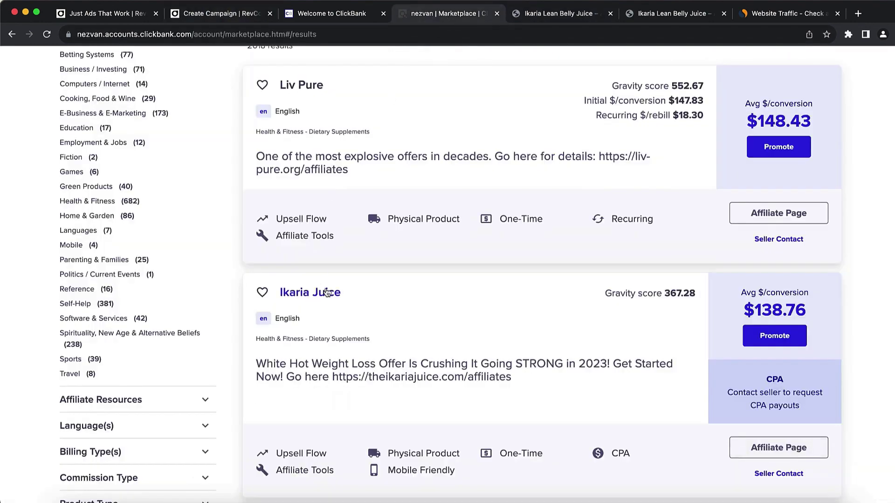
{"action": "left_click_drag", "start_coordinate": [357, 295], "coordinate": [280, 294]}
{"action": "key", "text": "super+c"}
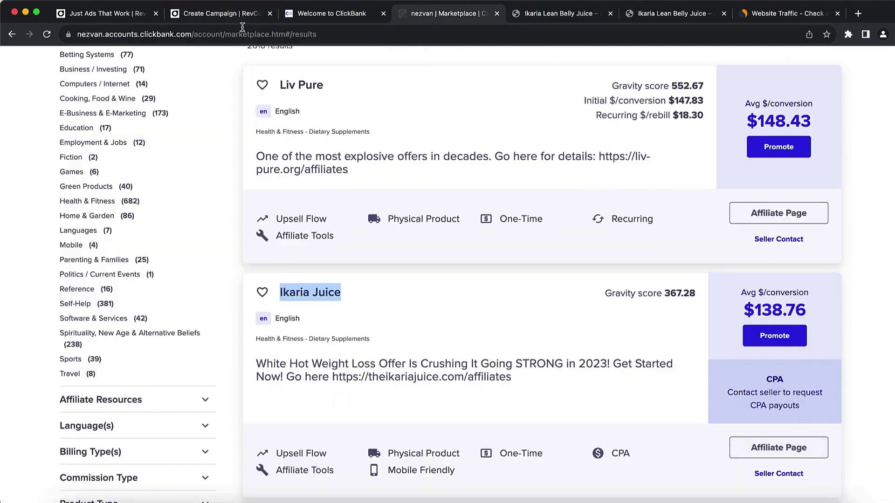
{"action": "left_click", "coordinate": [234, 17]}
{"action": "key", "text": "super+v"}
{"action": "left_click", "coordinate": [349, 213]}
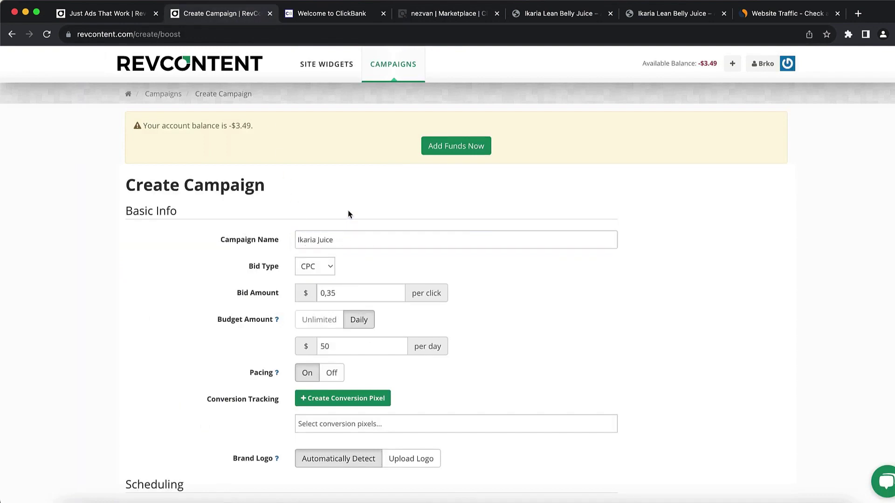
Step: Review the campaign's available bid types and keep CPC selected
{"action": "scroll", "coordinate": [344, 254], "scroll_direction": "up", "scroll_amount": 5}
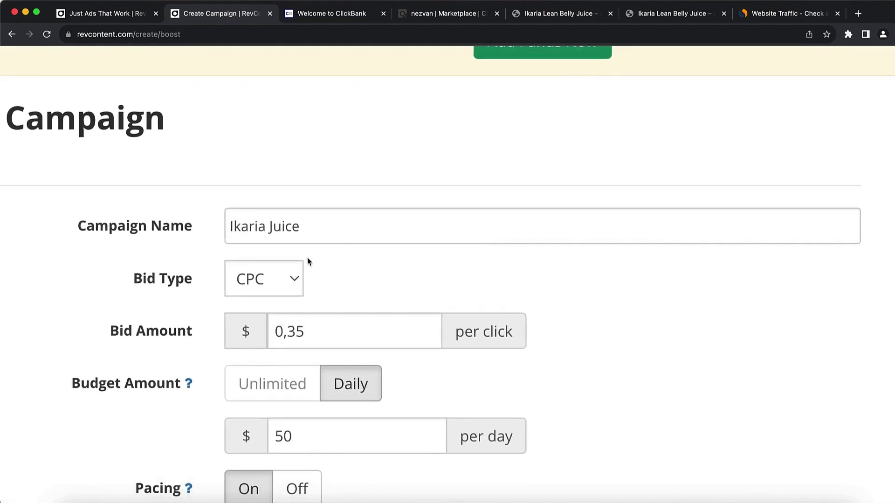
{"action": "left_click", "coordinate": [270, 280]}
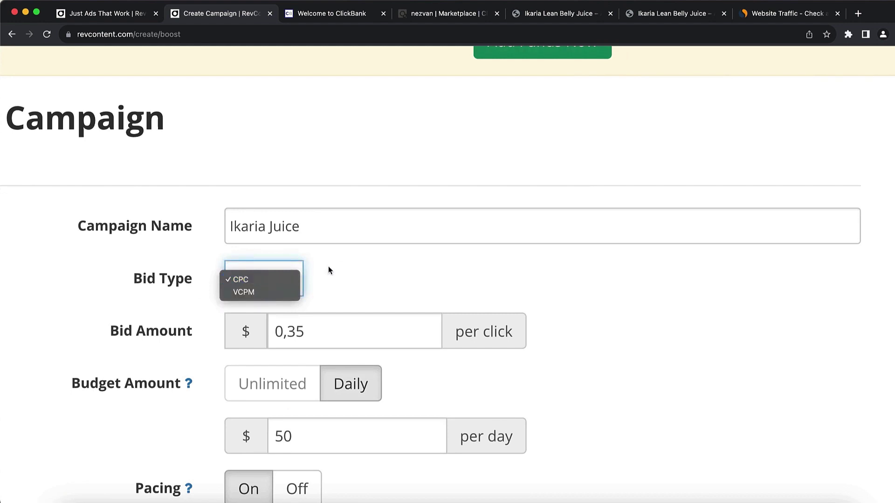
{"action": "left_click", "coordinate": [344, 270]}
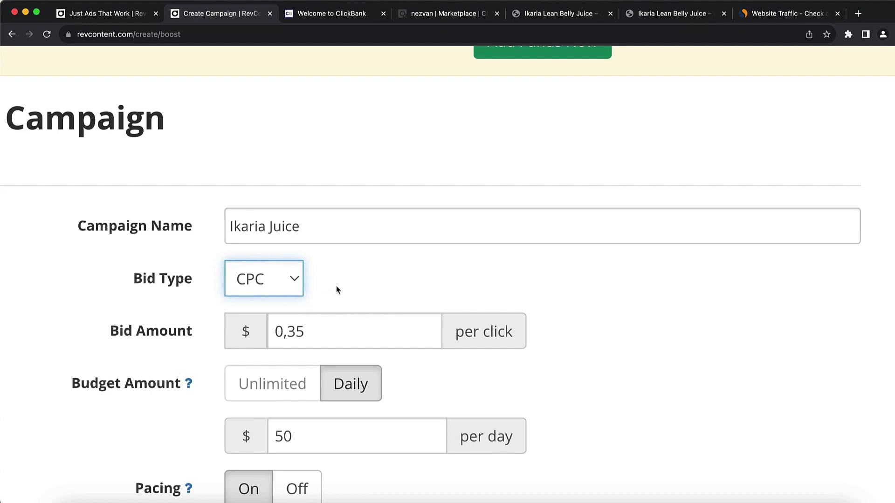
{"action": "scroll", "coordinate": [336, 286], "scroll_direction": "down", "scroll_amount": 3}
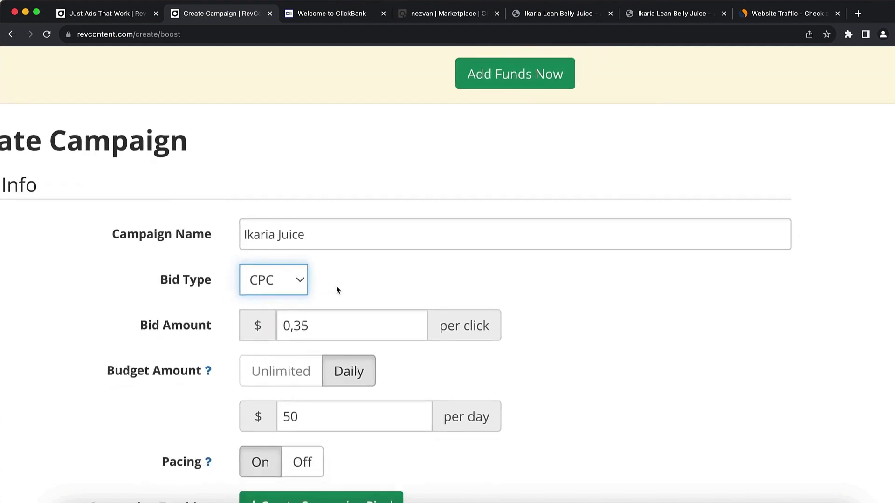
{"action": "scroll", "coordinate": [336, 289], "scroll_direction": "left", "scroll_amount": 1}
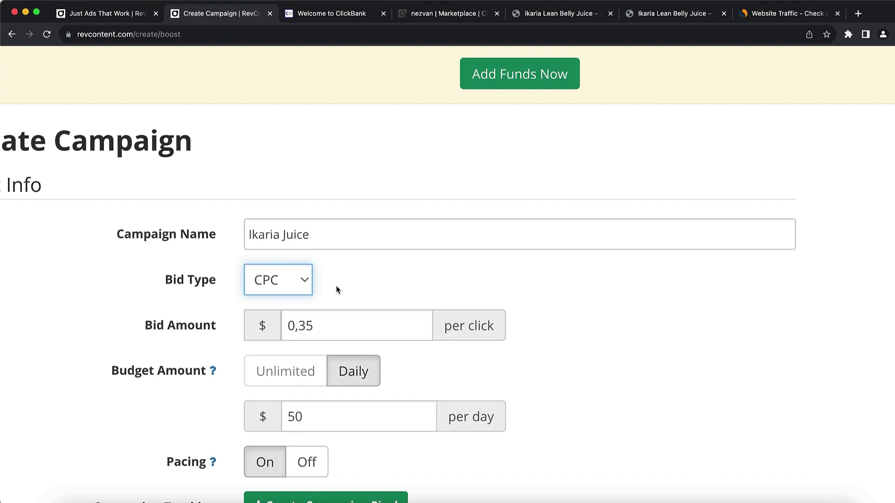
Step: Check the Ikaria Juice offer's average earnings per conversion in the ClickBank Marketplace and return to the RevContent campaign's bid settings
{"action": "left_click", "coordinate": [416, 15]}
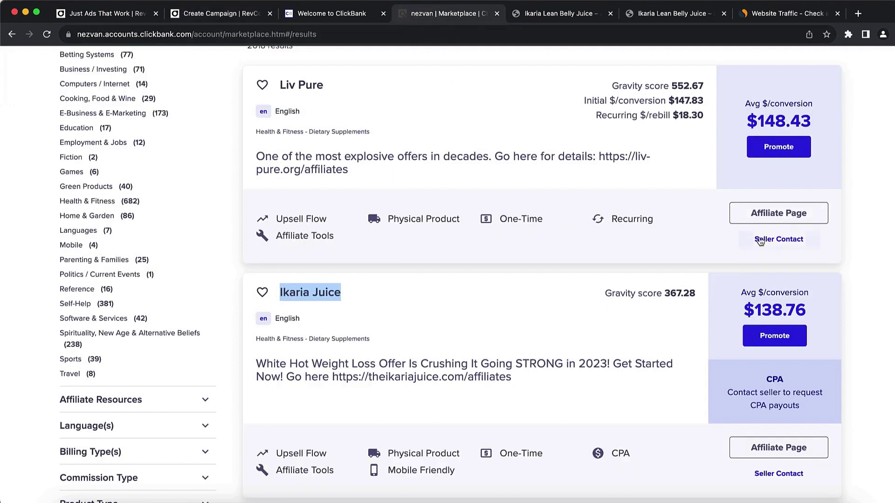
{"action": "left_click", "coordinate": [865, 302]}
{"action": "mouse_move", "coordinate": [779, 311]}
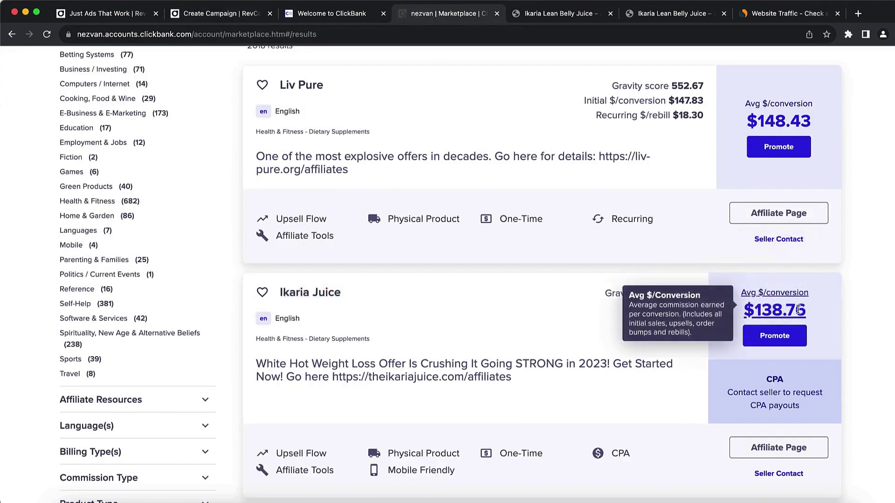
{"action": "left_click", "coordinate": [204, 16]}
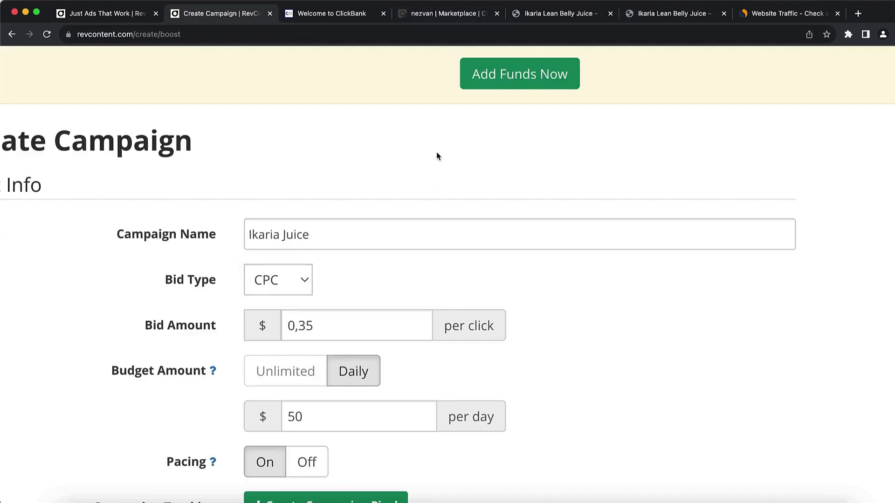
{"action": "scroll", "coordinate": [380, 239], "scroll_direction": "down", "scroll_amount": 2}
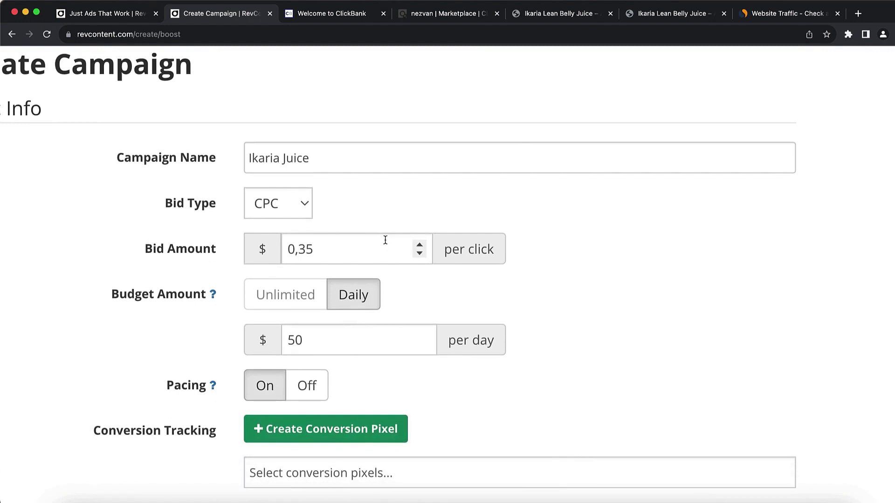
Step: Set the campaign's bid amount to $0.20 per click
{"action": "left_click_drag", "start_coordinate": [314, 249], "coordinate": [298, 252]}
{"action": "type", "text": "20"}
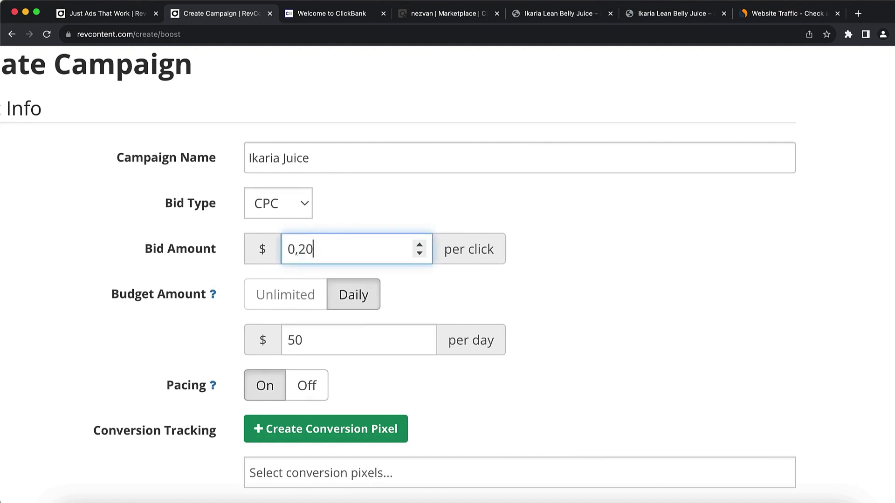
{"action": "left_click", "coordinate": [404, 214]}
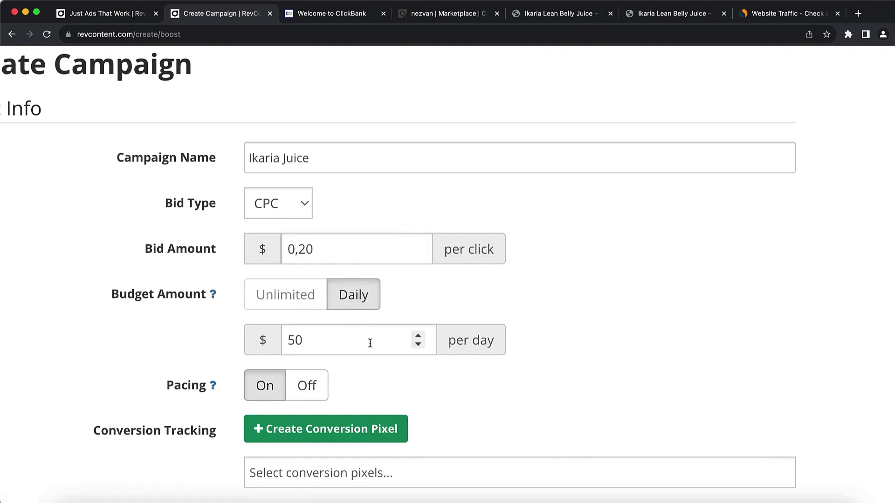
{"action": "scroll", "coordinate": [369, 345], "scroll_direction": "down", "scroll_amount": 5}
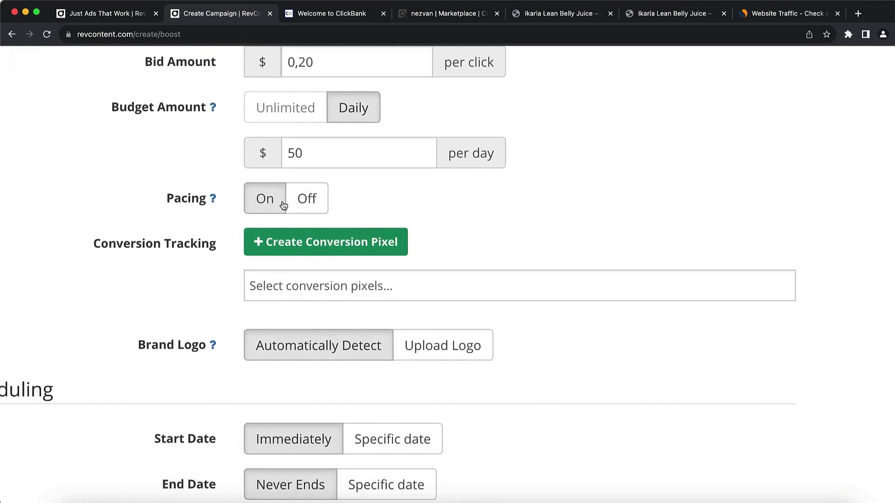
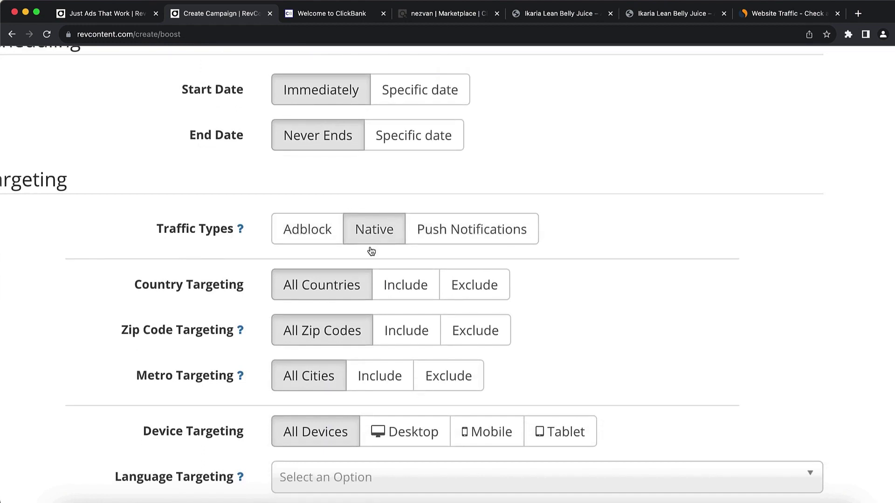
Step: Check the recommended countries on the Ikaria Juice affiliate page and restrict the RevContent campaign's country targeting to Canada
{"action": "scroll", "coordinate": [386, 234], "scroll_direction": "down", "scroll_amount": 2}
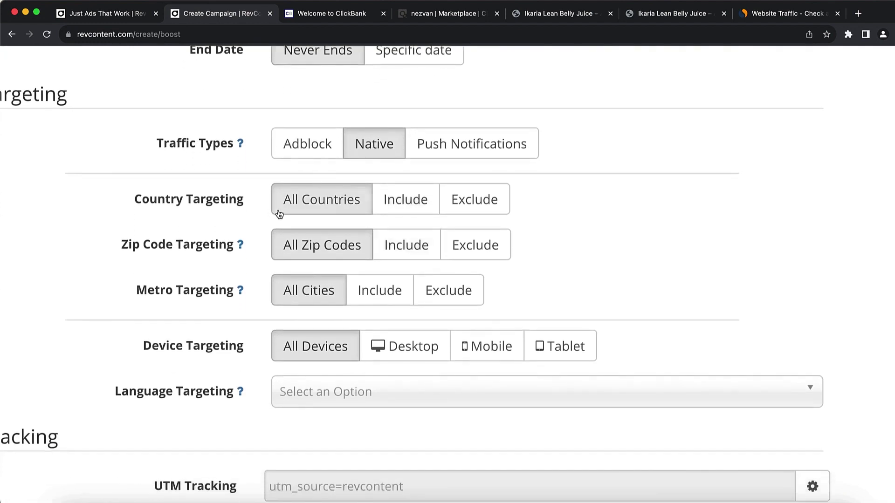
{"action": "left_click", "coordinate": [564, 13]}
{"action": "scroll", "coordinate": [401, 235], "scroll_direction": "up", "scroll_amount": 20}
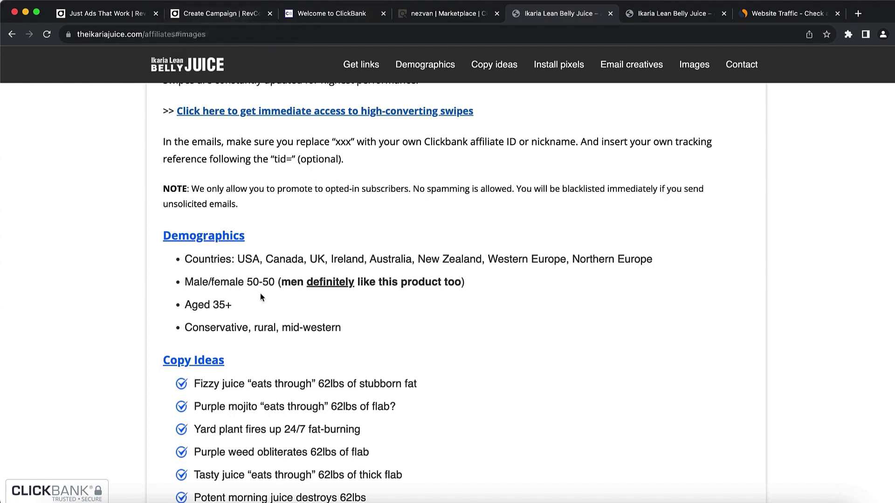
{"action": "left_click", "coordinate": [228, 13]}
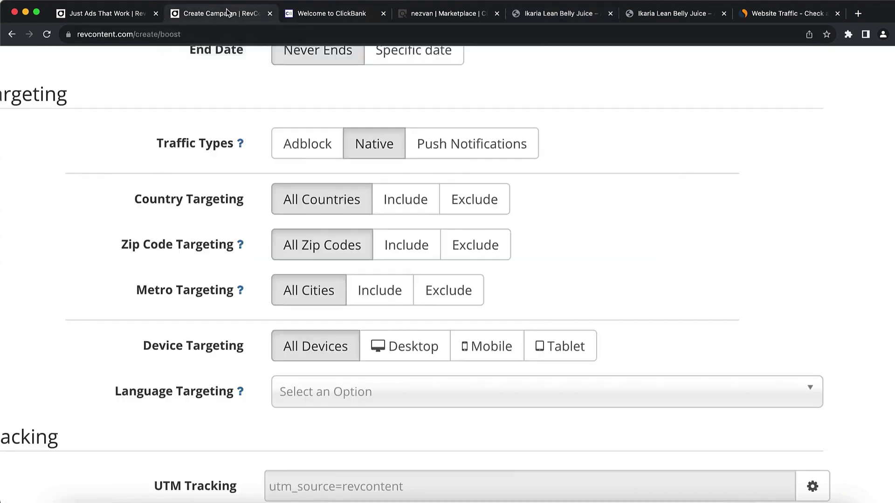
{"action": "left_click", "coordinate": [396, 215]}
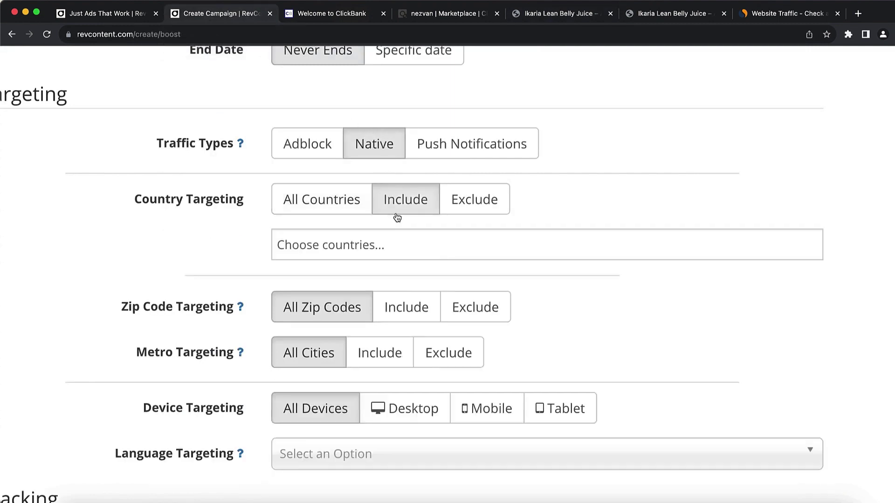
{"action": "left_click", "coordinate": [362, 242]}
{"action": "type", "text": "cana"}
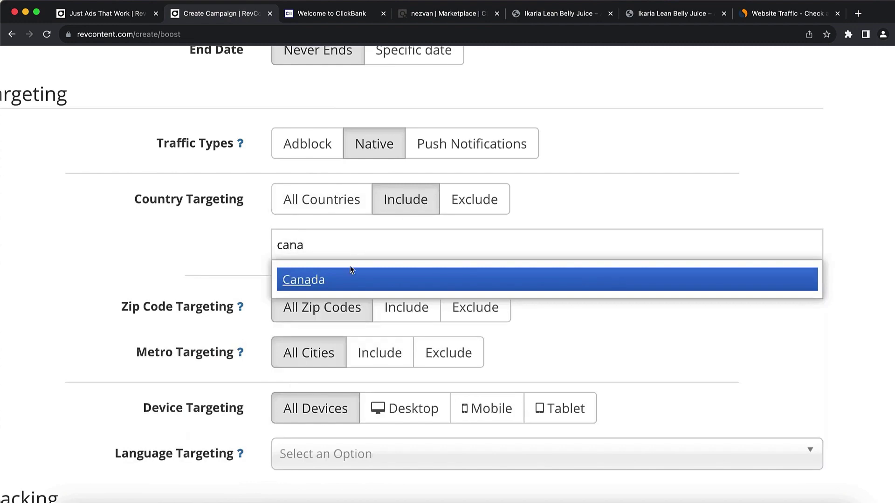
{"action": "left_click", "coordinate": [331, 280]}
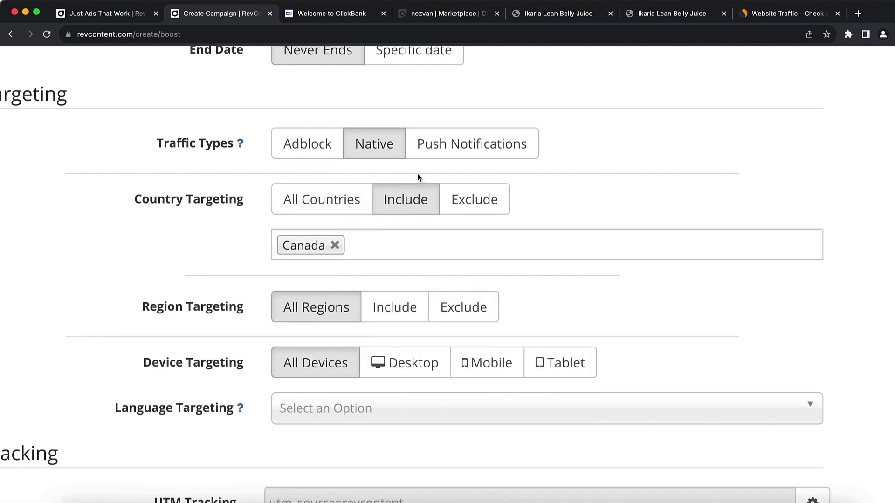
Step: Review the Ikaria Juice sales page and the affiliate page's demographics, and return to the campaign's targeting settings
{"action": "left_click", "coordinate": [665, 14]}
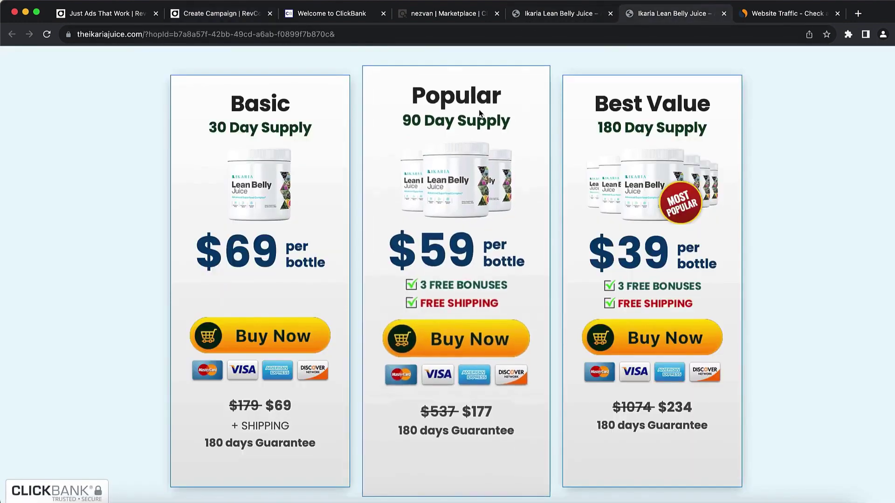
{"action": "left_click", "coordinate": [536, 15]}
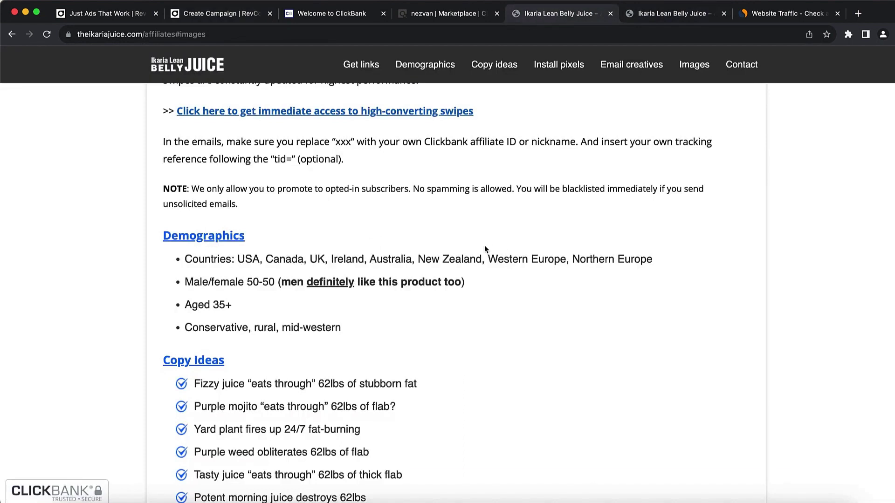
{"action": "left_click", "coordinate": [204, 13]}
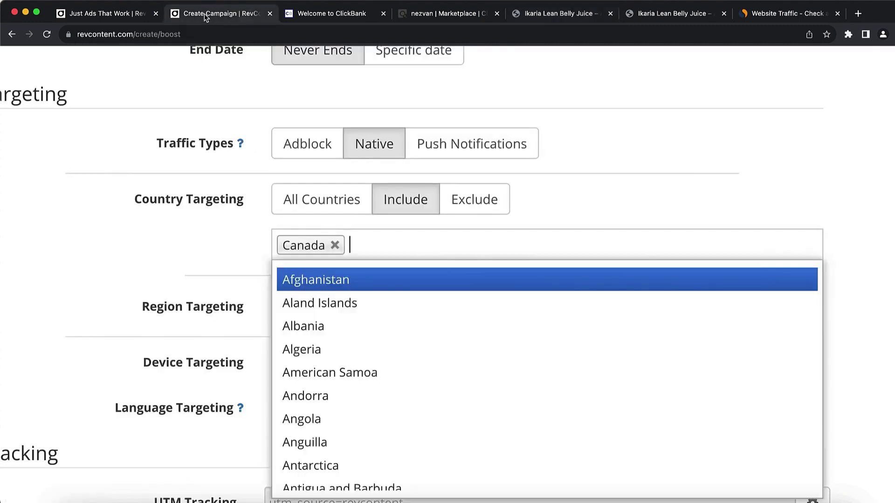
{"action": "left_click", "coordinate": [550, 195]}
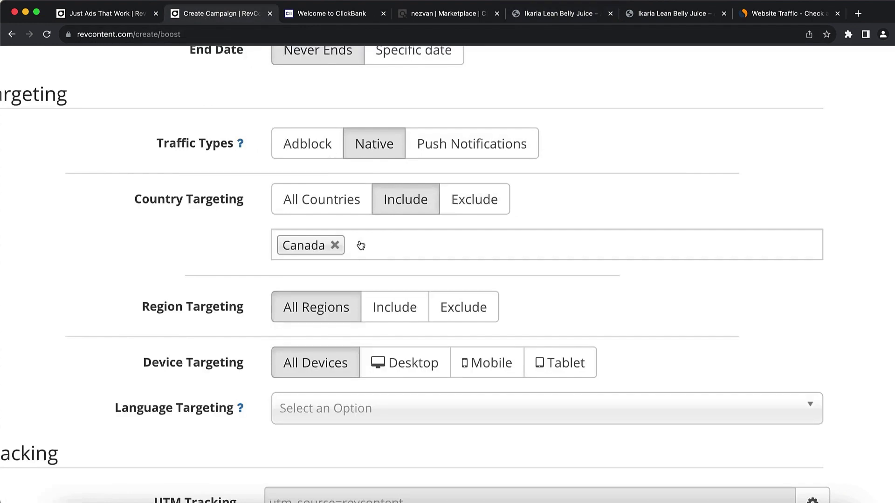
Step: Limit the campaign's device targeting to mobile devices running iOS
{"action": "scroll", "coordinate": [361, 245], "scroll_direction": "down", "scroll_amount": 2}
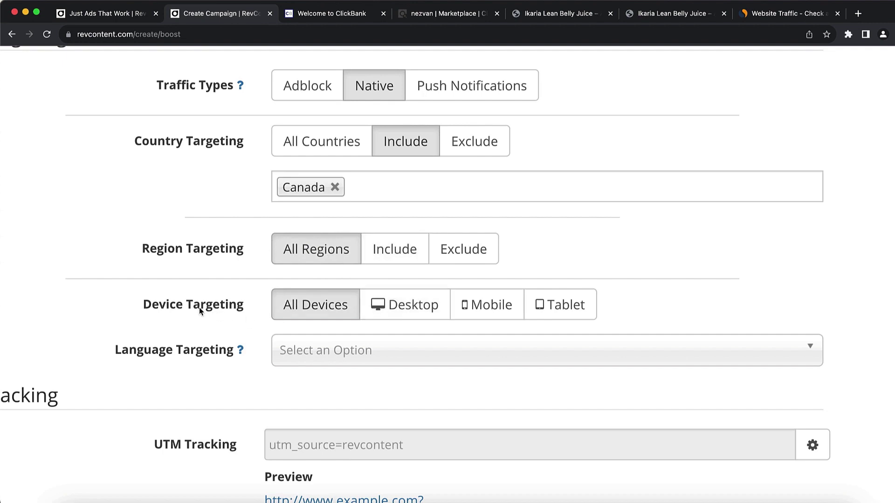
{"action": "scroll", "coordinate": [200, 307], "scroll_direction": "down", "scroll_amount": 4}
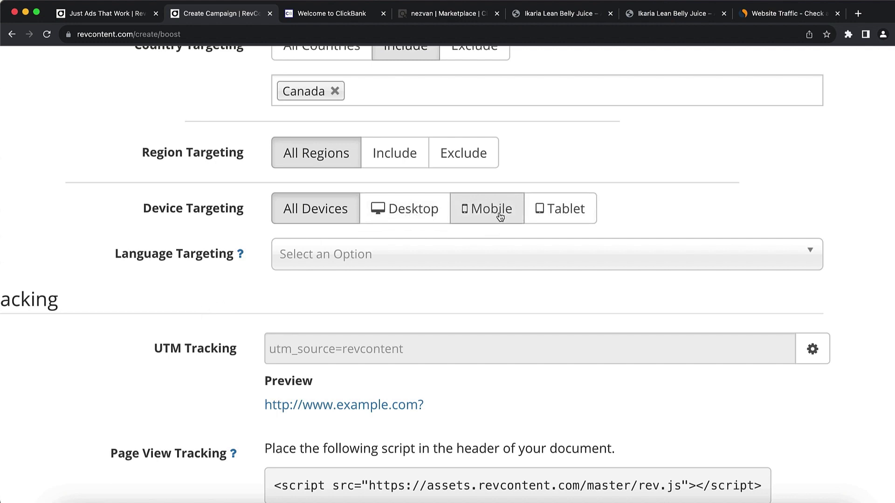
{"action": "left_click", "coordinate": [469, 213]}
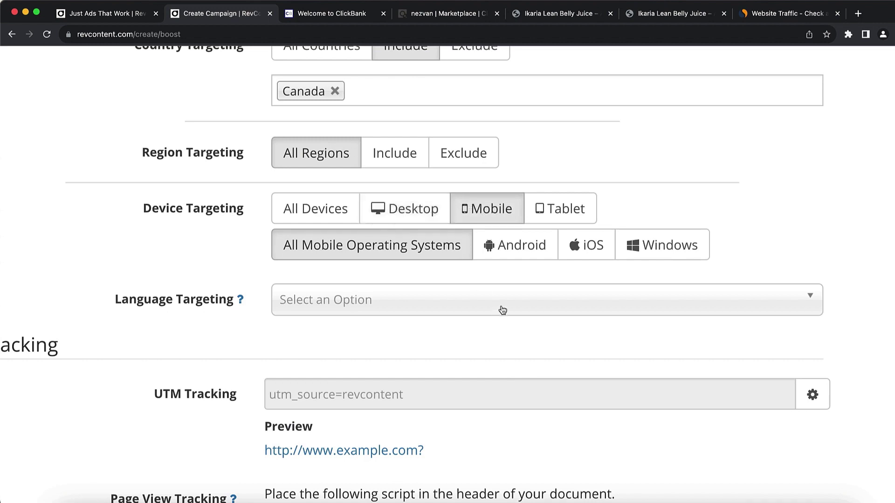
{"action": "left_click", "coordinate": [591, 258]}
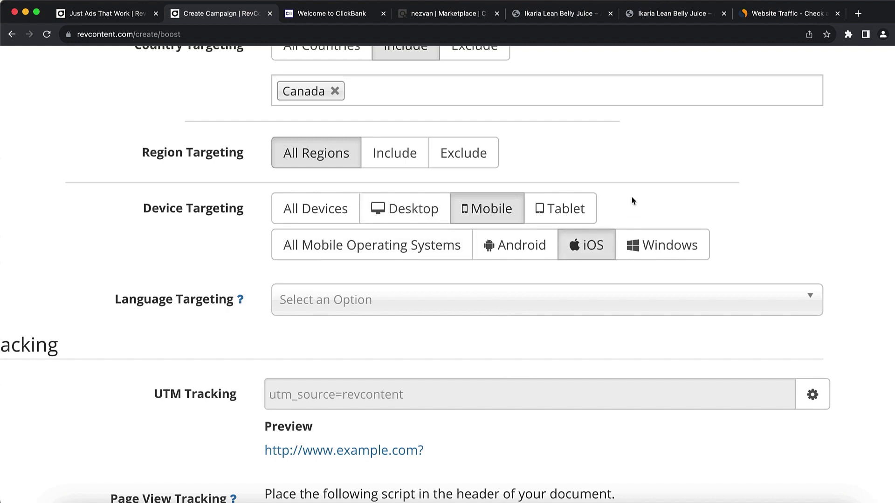
Step: Set the language targeting to English and save the campaign
{"action": "scroll", "coordinate": [633, 200], "scroll_direction": "down", "scroll_amount": 3}
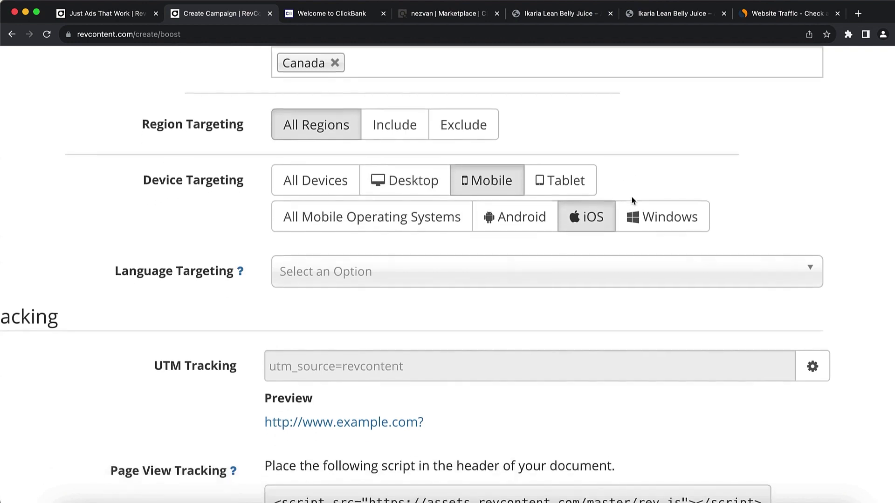
{"action": "left_click", "coordinate": [364, 238]}
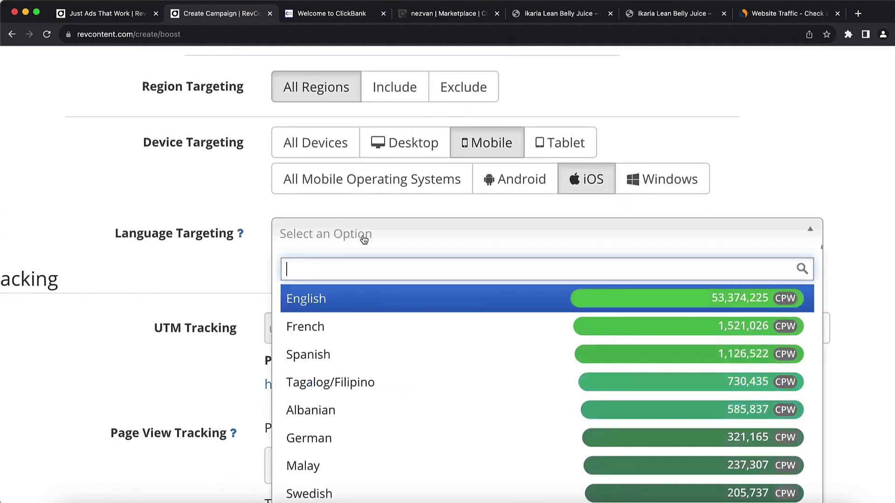
{"action": "left_click", "coordinate": [335, 297]}
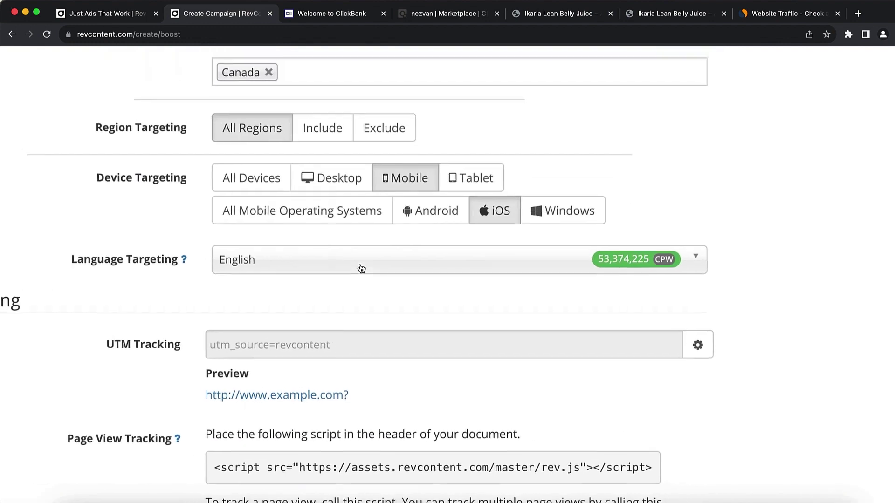
{"action": "scroll", "coordinate": [359, 263], "scroll_direction": "down", "scroll_amount": 2}
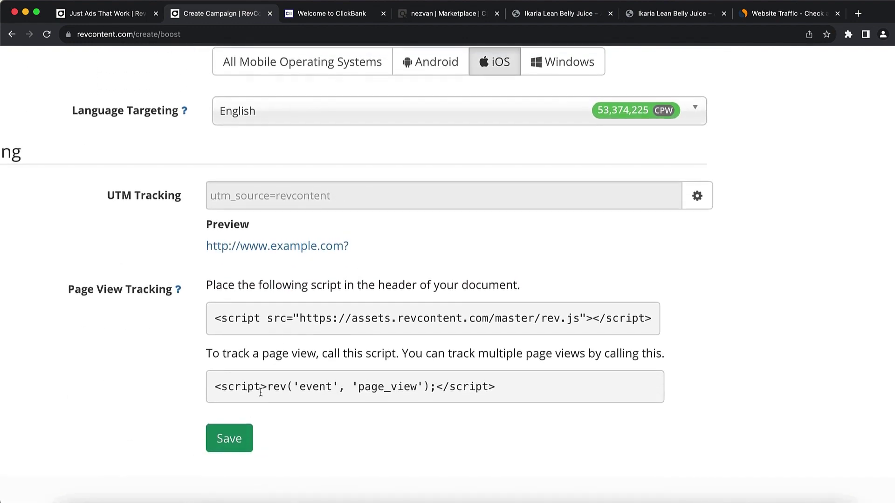
{"action": "left_click", "coordinate": [236, 441]}
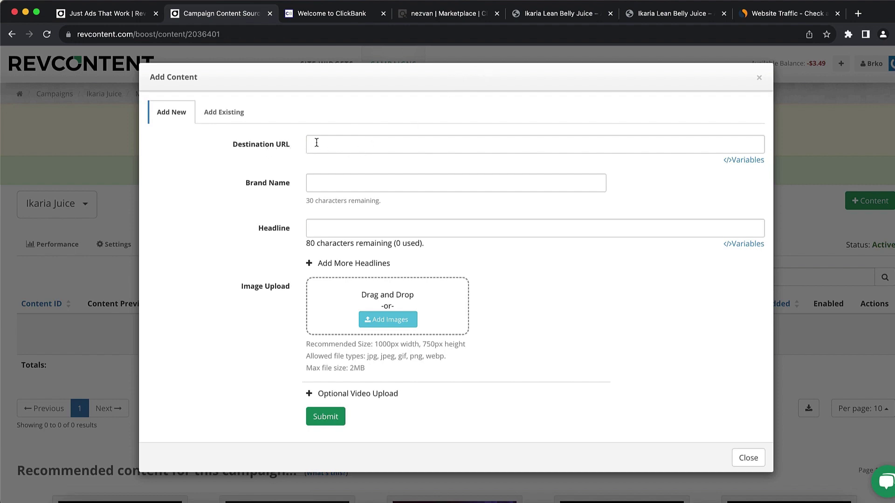
Step: Create an affiliate HopLink for Ikaria Juice in the ClickBank Marketplace without a tracking ID and copy it
{"action": "left_click", "coordinate": [452, 18]}
{"action": "scroll", "coordinate": [441, 144], "scroll_direction": "up", "scroll_amount": 1}
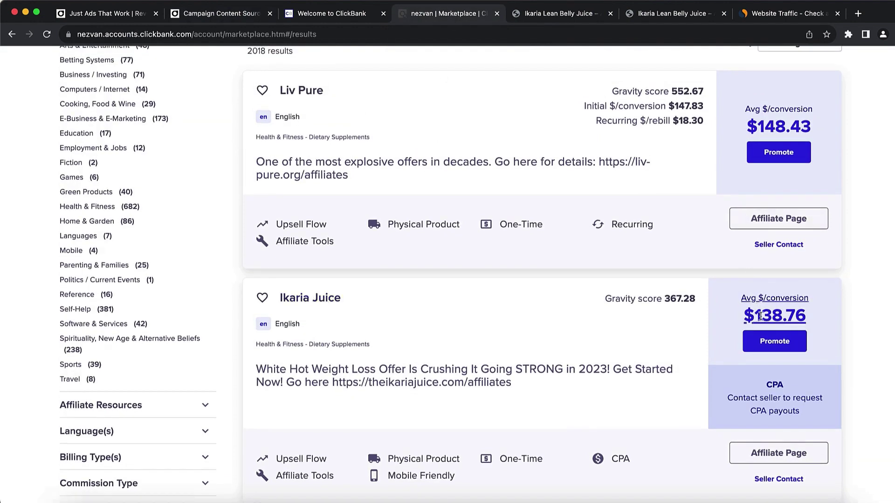
{"action": "left_click", "coordinate": [771, 352]}
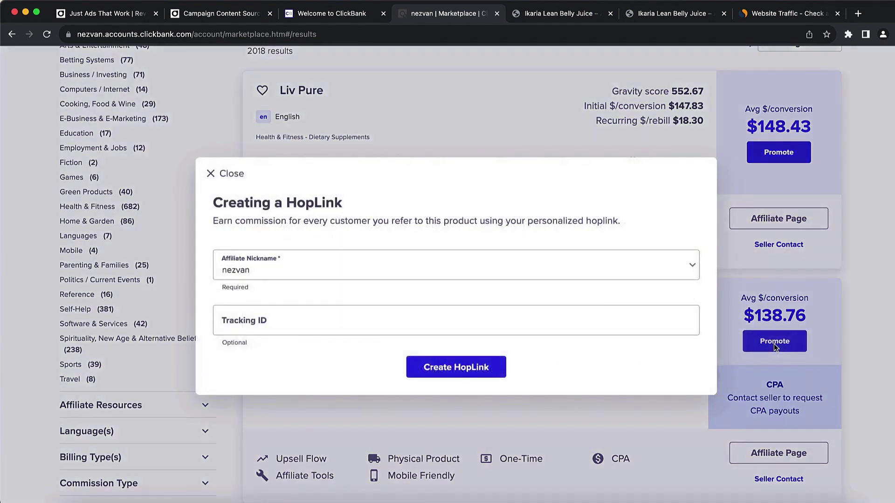
{"action": "left_click", "coordinate": [474, 370]}
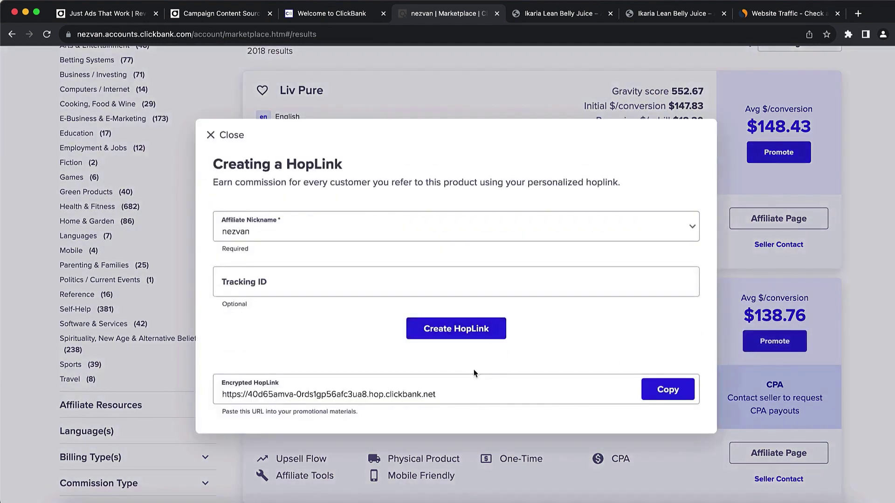
{"action": "left_click", "coordinate": [662, 389]}
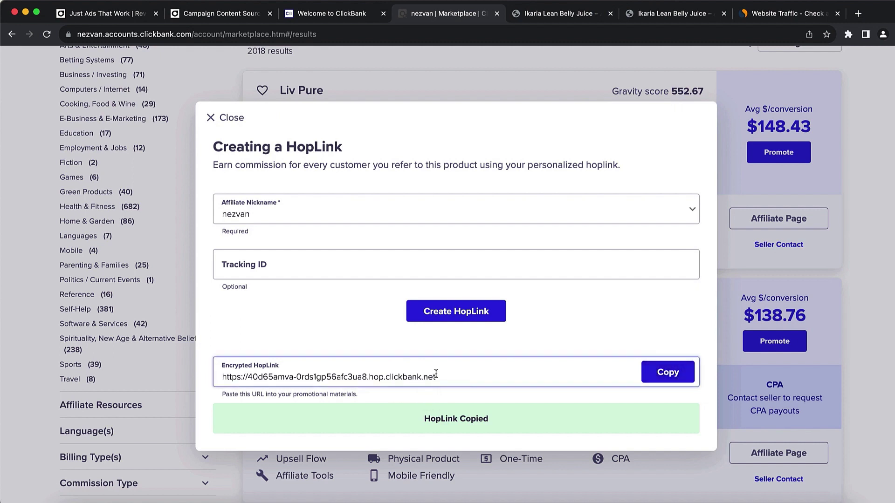
{"action": "left_click", "coordinate": [722, 106]}
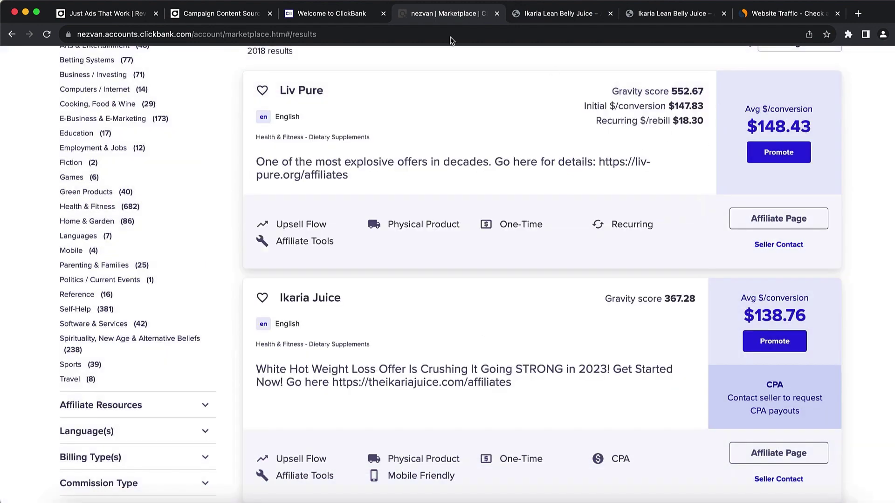
Step: Return to RevContent and enter the copied HopLink as the new content's destination URL
{"action": "left_click", "coordinate": [332, 13]}
{"action": "left_click", "coordinate": [193, 17]}
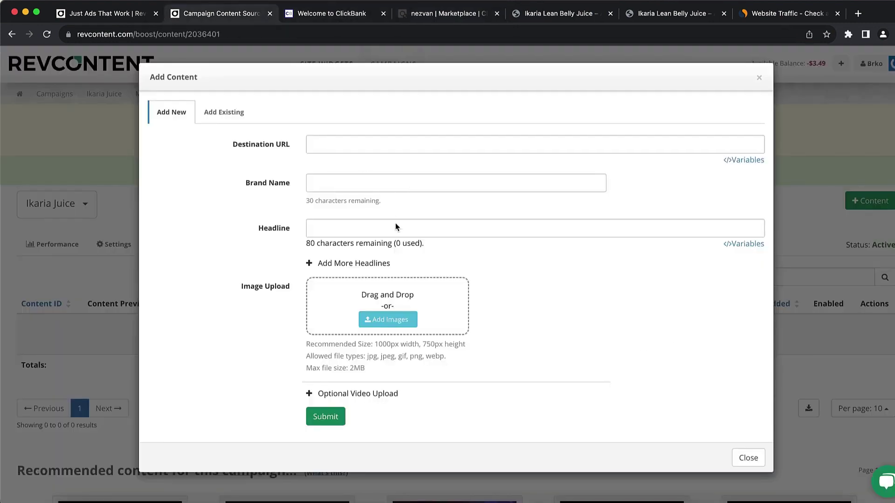
{"action": "left_click", "coordinate": [336, 144]}
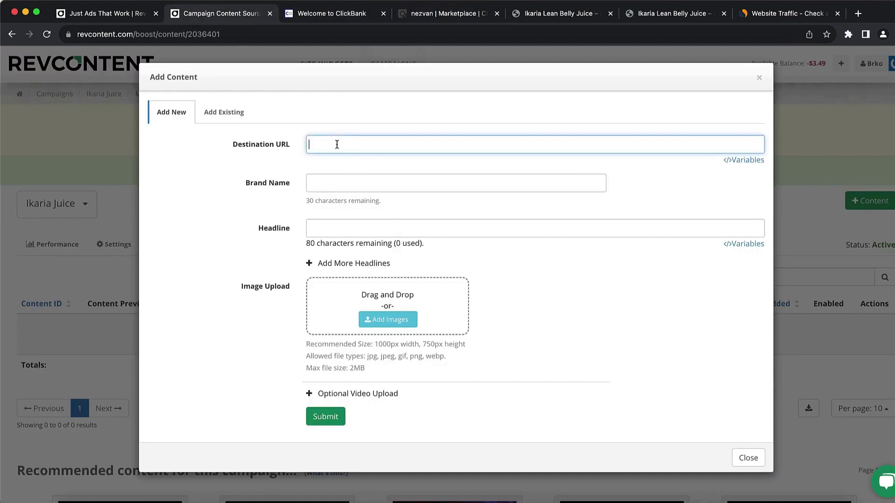
{"action": "type", "text": "v"}
{"action": "key", "text": "BackSpace"}
{"action": "key", "text": "super+v"}
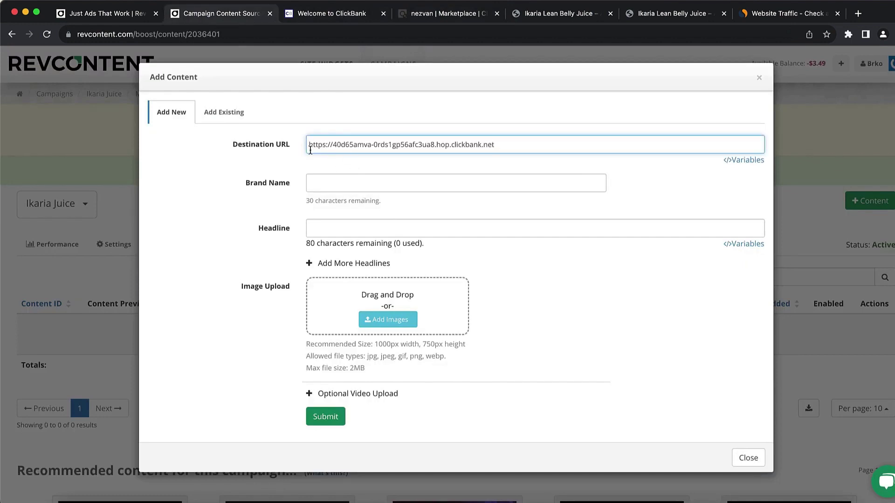
{"action": "left_click", "coordinate": [273, 174]}
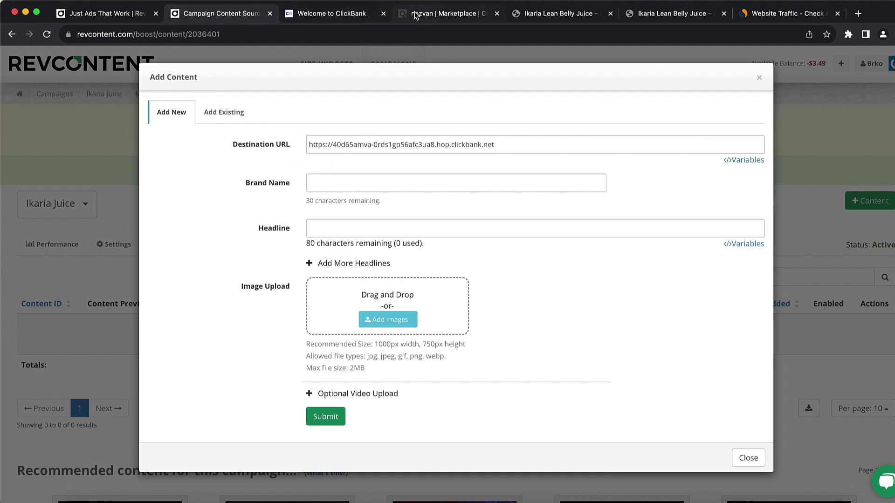
{"action": "left_click", "coordinate": [428, 13]}
{"action": "left_click_drag", "start_coordinate": [342, 298], "coordinate": [278, 298]}
{"action": "left_click", "coordinate": [229, 14]}
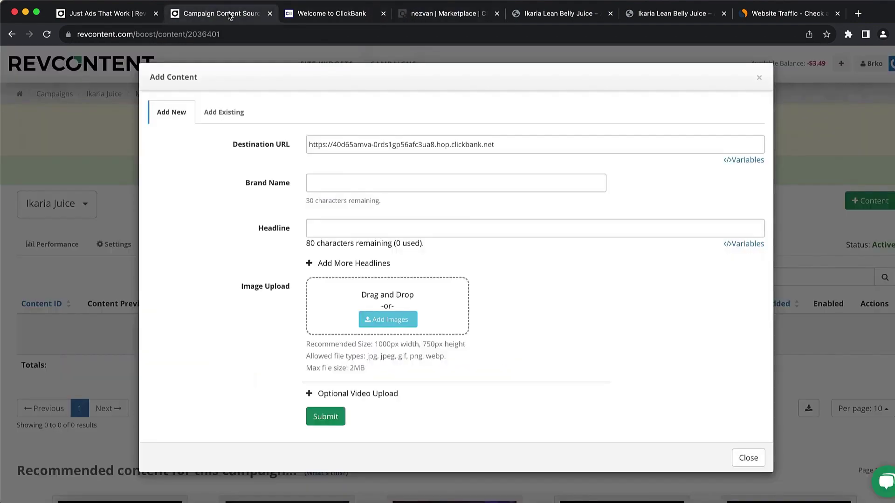
Step: Fill in the content's brand name with the advertiser's own name and activate the headline for entry
{"action": "left_click", "coordinate": [324, 183]}
{"action": "key", "text": "super+v"}
{"action": "key", "text": "super+a"}
{"action": "type", "text": "b"}
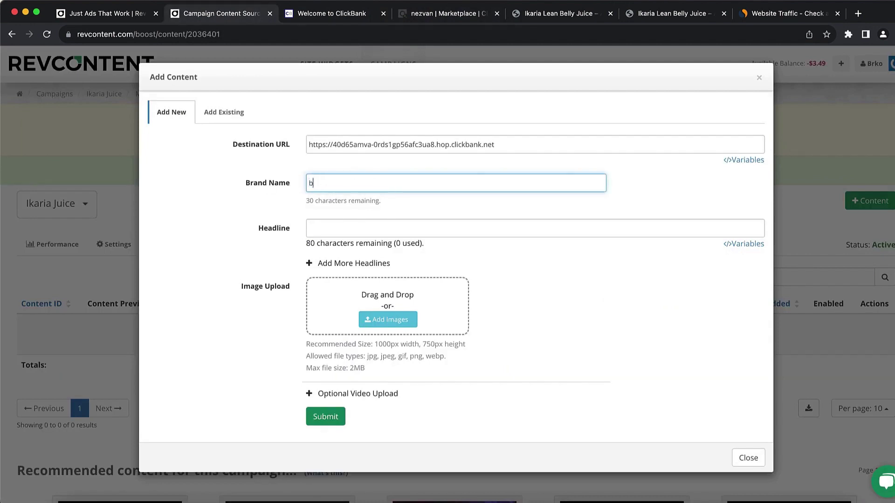
{"action": "type", "text": "rko bak"}
{"action": "key", "text": "BackSpace"}
{"action": "type", "text": "njs"}
{"action": "type", "text": "ks"}
{"action": "left_click", "coordinate": [701, 190]}
{"action": "left_click", "coordinate": [321, 223]}
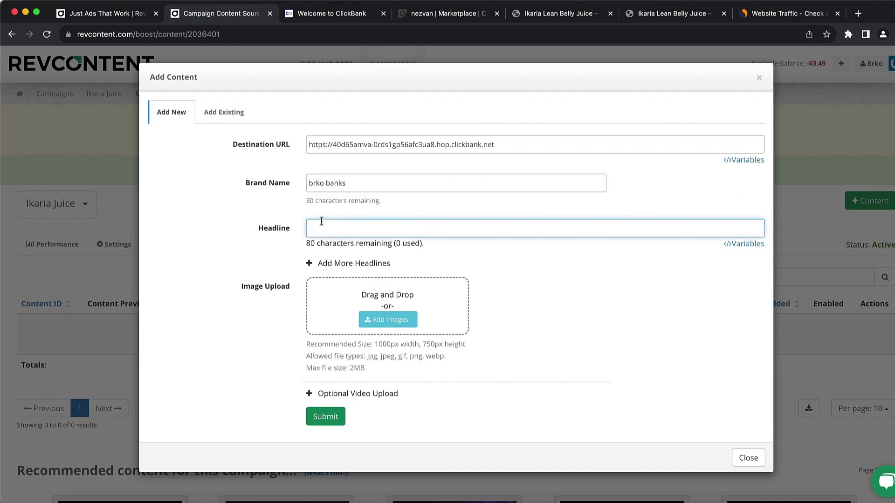
Step: Copy the idea "Strange purple cocktail removes 3lbs every 4 days" from the Ikaria affiliate page into the RevContent headline
{"action": "left_click", "coordinate": [544, 14]}
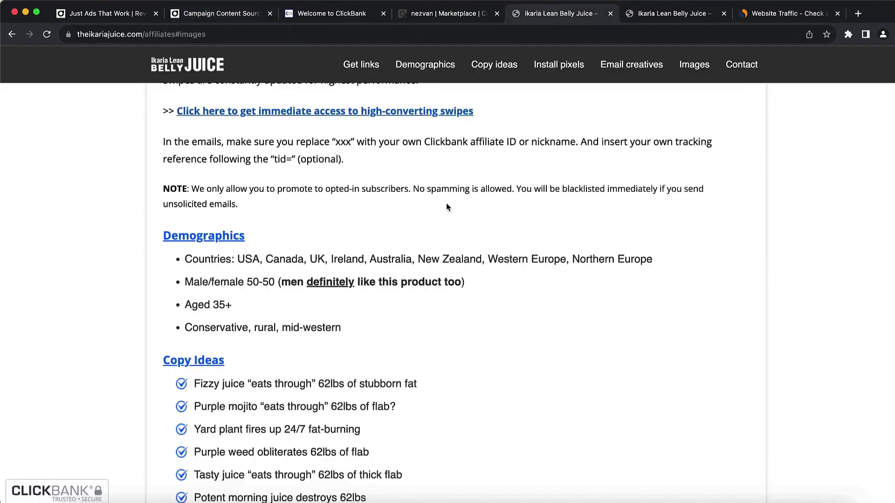
{"action": "scroll", "coordinate": [446, 207], "scroll_direction": "down", "scroll_amount": 3}
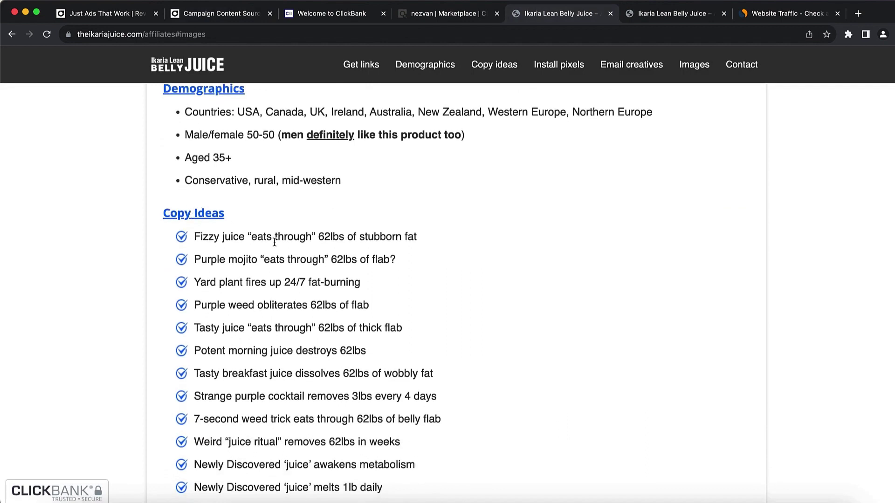
{"action": "scroll", "coordinate": [275, 242], "scroll_direction": "down", "scroll_amount": 2}
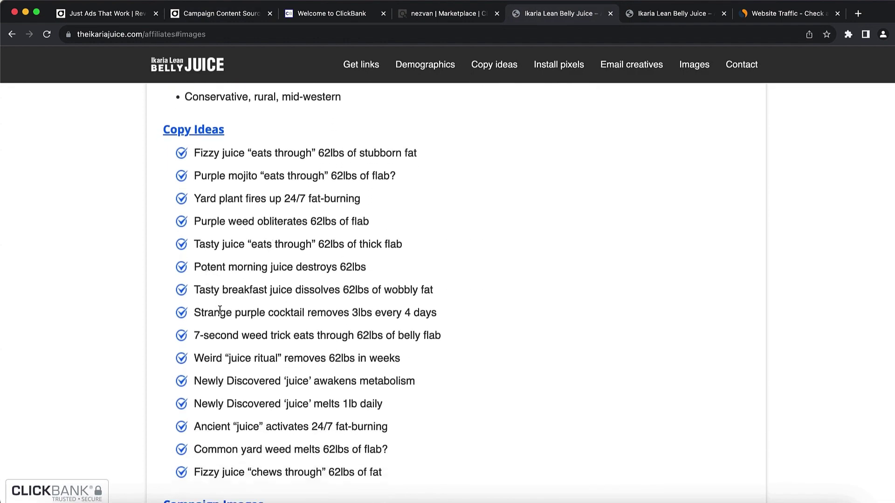
{"action": "triple_click", "coordinate": [194, 336]}
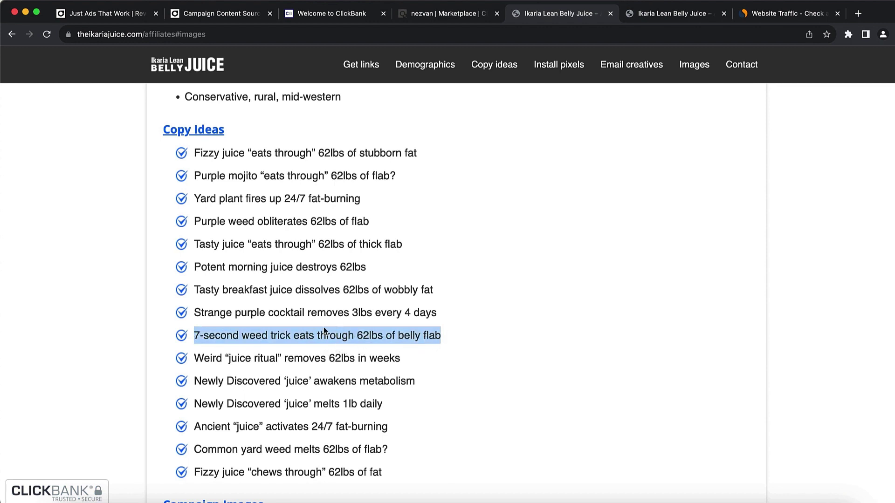
{"action": "scroll", "coordinate": [299, 335], "scroll_direction": "down", "scroll_amount": 3}
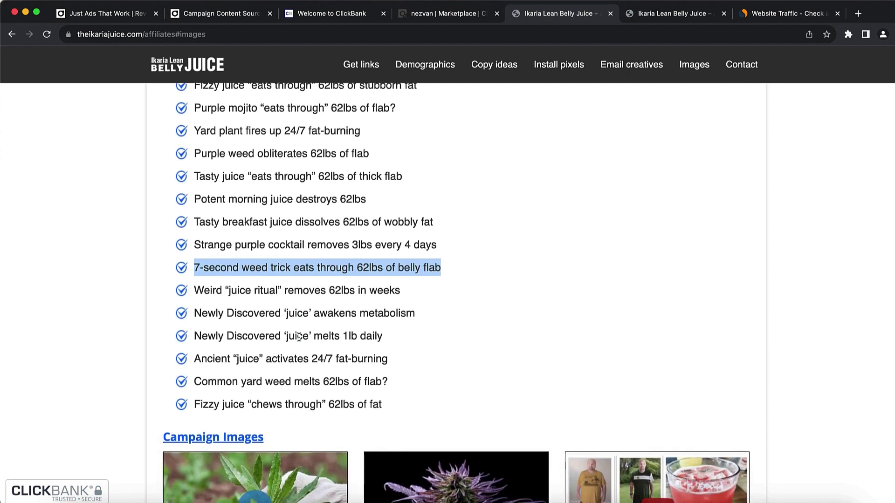
{"action": "left_click_drag", "start_coordinate": [437, 245], "coordinate": [210, 245]}
{"action": "key", "text": "super+c"}
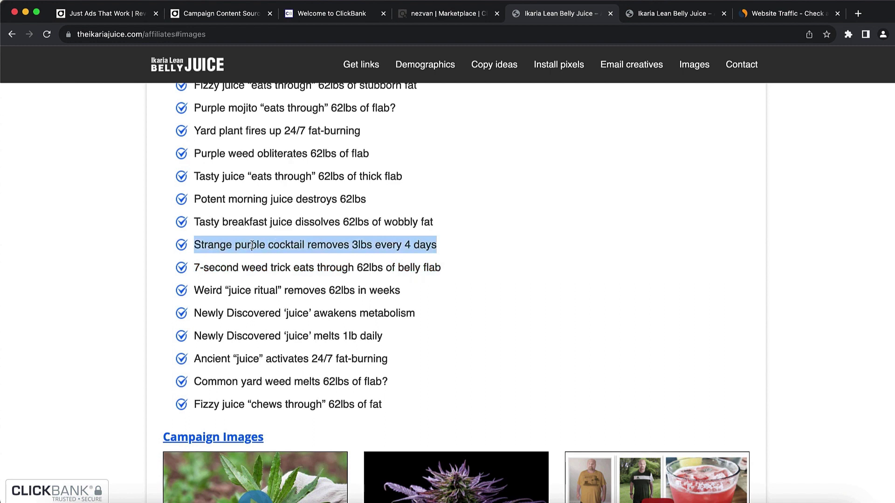
{"action": "left_click", "coordinate": [237, 13]}
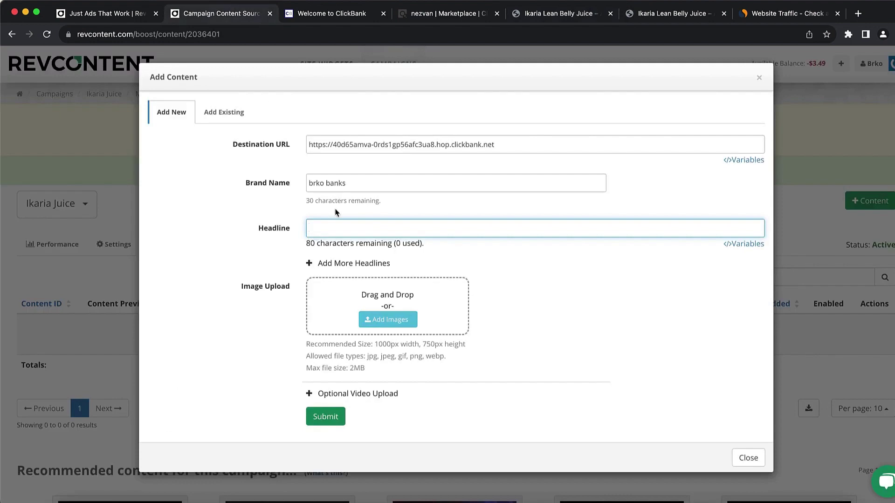
{"action": "key", "text": "super+v"}
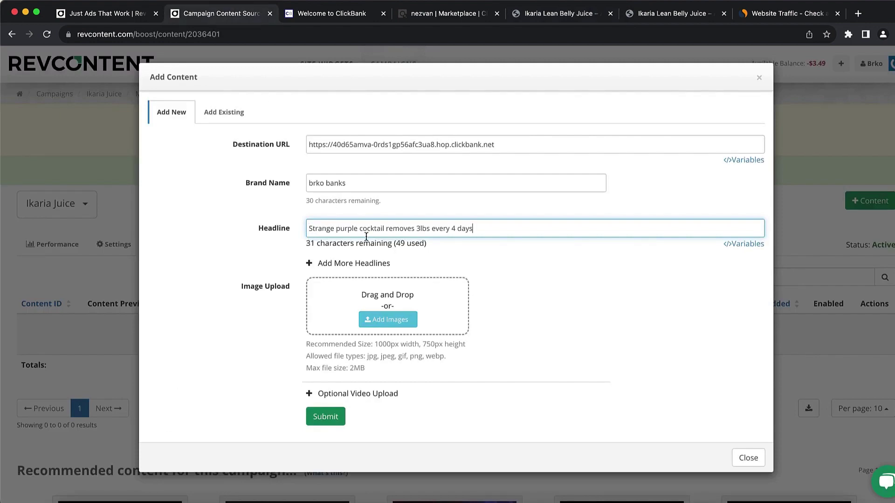
Step: Capitalize the words Purple, Cocktail, Removes and Every in the first headline
{"action": "scroll", "coordinate": [350, 231], "scroll_direction": "up", "scroll_amount": 5}
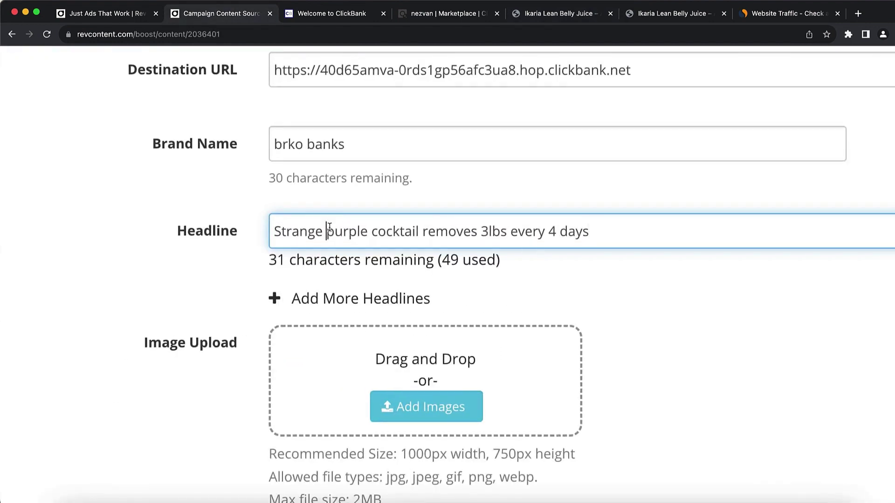
{"action": "left_click", "coordinate": [334, 232]}
{"action": "type", "text": "P"}
{"action": "key", "text": "BackSpace"}
{"action": "key", "text": "BackSpace"}
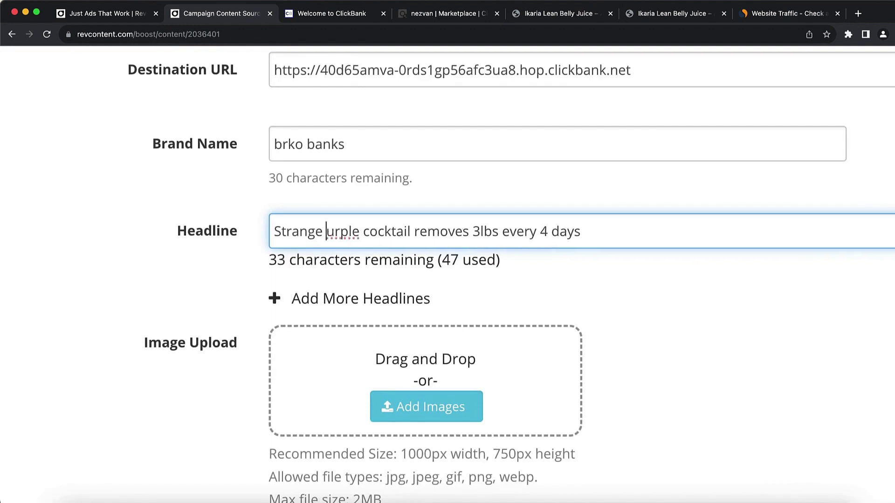
{"action": "type", "text": "P"}
{"action": "key", "text": "BackSpace"}
{"action": "type", "text": "C"}
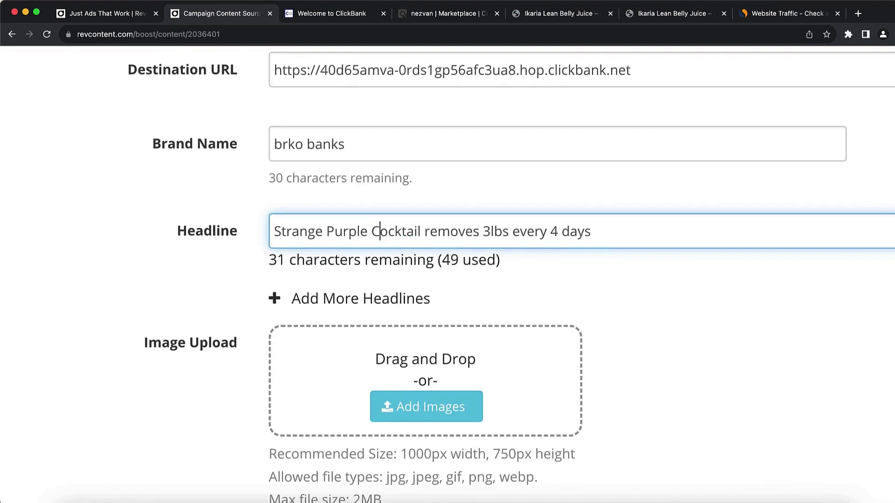
{"action": "left_click", "coordinate": [429, 232]}
{"action": "key", "text": "BackSpace"}
{"action": "type", "text": "R"}
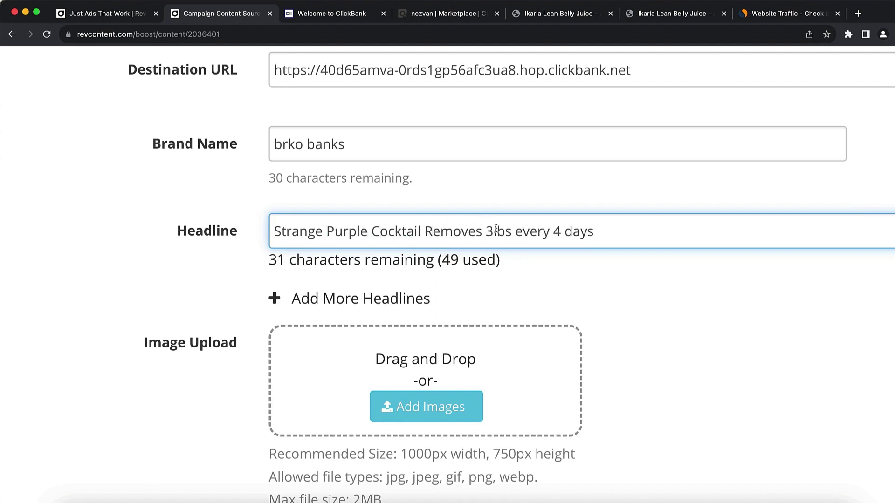
{"action": "left_click", "coordinate": [522, 231]}
{"action": "key", "text": "BackSpace"}
{"action": "type", "text": "E"}
{"action": "left_click", "coordinate": [508, 195]}
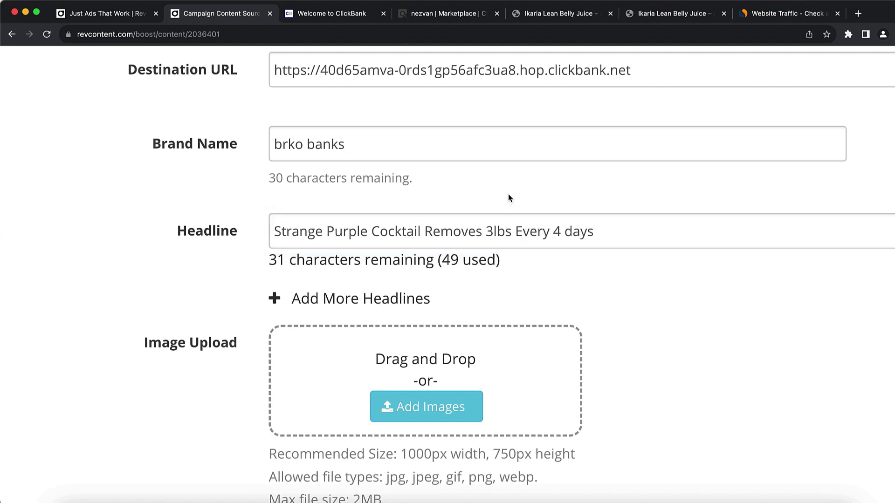
Step: Add a second headline and fill it with the affiliate page's "7-second weed trick eats through 62lbs of belly flab"
{"action": "left_click", "coordinate": [281, 301]}
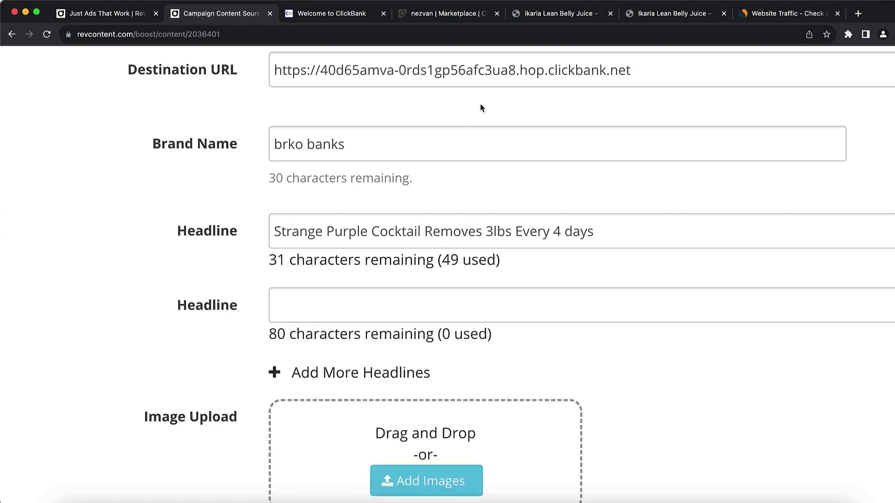
{"action": "scroll", "coordinate": [455, 189], "scroll_direction": "down", "scroll_amount": 5}
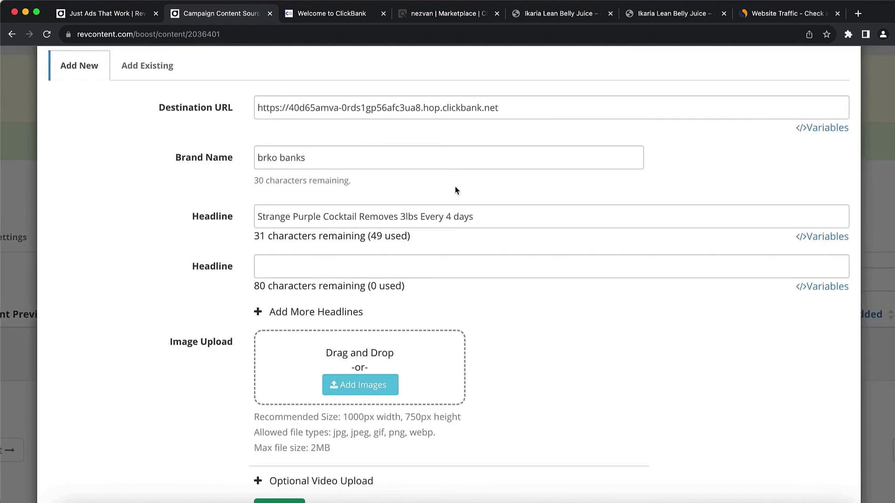
{"action": "left_click", "coordinate": [552, 13]}
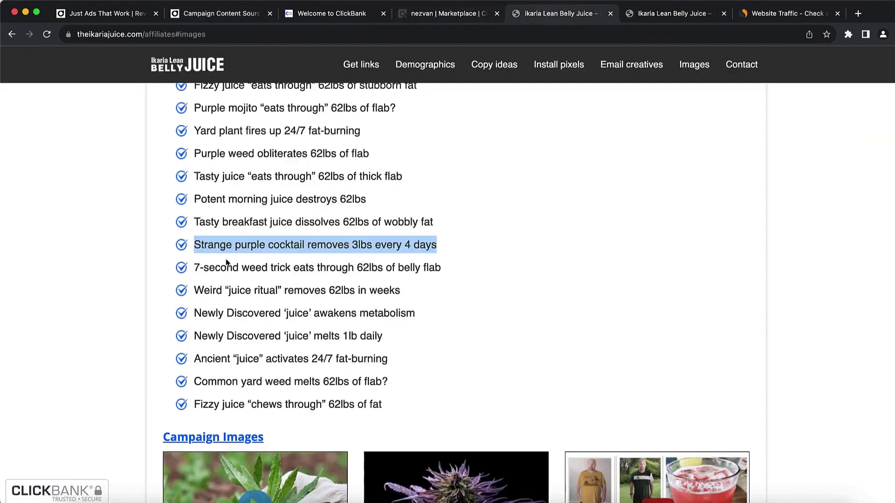
{"action": "left_click_drag", "start_coordinate": [195, 268], "coordinate": [442, 272]}
{"action": "key", "text": "cmd+c"}
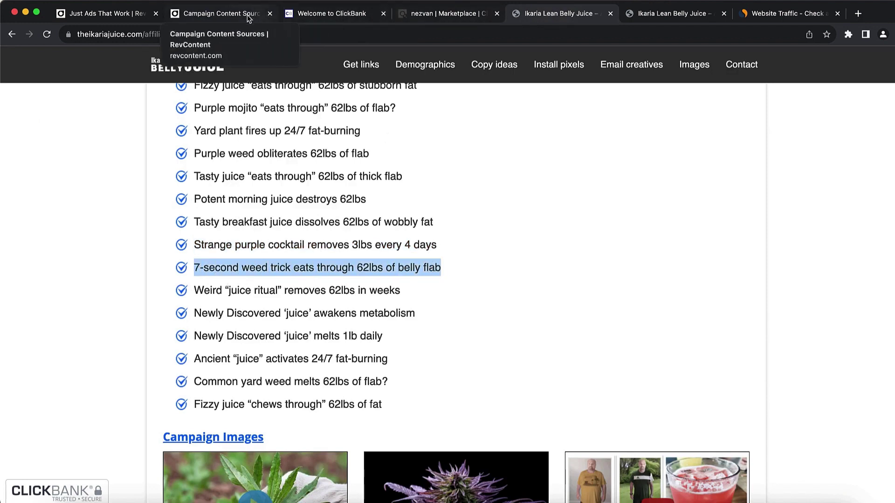
{"action": "left_click", "coordinate": [212, 13]}
{"action": "left_click", "coordinate": [322, 261]}
{"action": "key", "text": "cmd+v"}
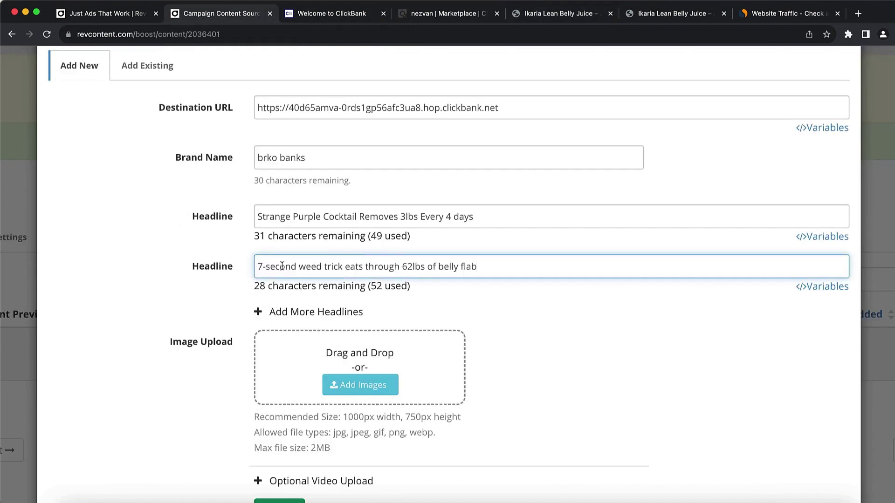
Step: Capitalize the words Weed, Trick, Eats and Through in the second headline
{"action": "left_click", "coordinate": [301, 266]}
{"action": "key", "text": "Delete"}
{"action": "type", "text": "W"}
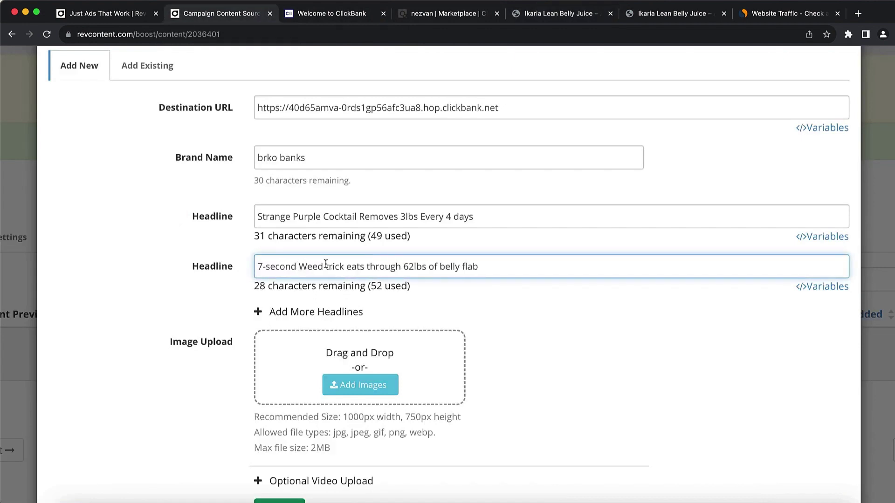
{"action": "left_click", "coordinate": [329, 267]}
{"action": "key", "text": "Delete"}
{"action": "type", "text": "T"}
{"action": "left_click", "coordinate": [349, 267]}
{"action": "key", "text": "Delete"}
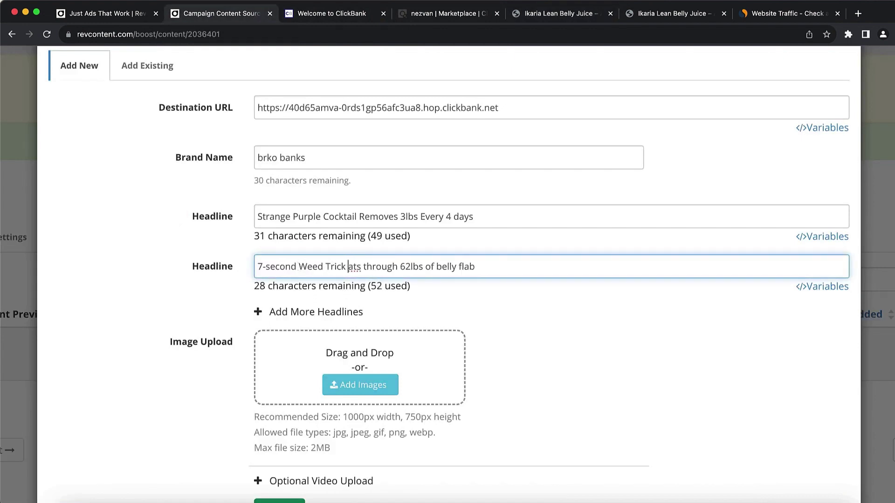
{"action": "type", "text": "E"}
{"action": "left_click", "coordinate": [369, 267]}
{"action": "key", "text": "Delete"}
{"action": "type", "text": "T"}
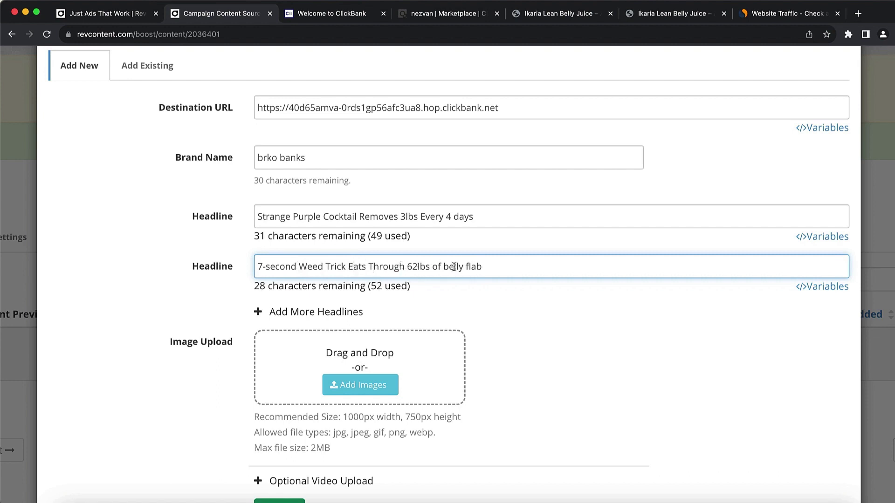
Step: Change the ending of the second headline to "Of Belly Fab"
{"action": "left_click", "coordinate": [437, 267]}
{"action": "key", "text": "Delete"}
{"action": "type", "text": "O"}
{"action": "left_click", "coordinate": [448, 267]}
{"action": "key", "text": "Delete"}
{"action": "type", "text": "B"}
{"action": "key", "text": "Right"}
{"action": "key", "text": "Right"}
{"action": "key", "text": "Right"}
{"action": "key", "text": "Right"}
{"action": "key", "text": "Right"}
{"action": "key", "text": "Delete"}
{"action": "type", "text": "F"}
{"action": "key", "text": "Delete"}
{"action": "left_click", "coordinate": [516, 253]}
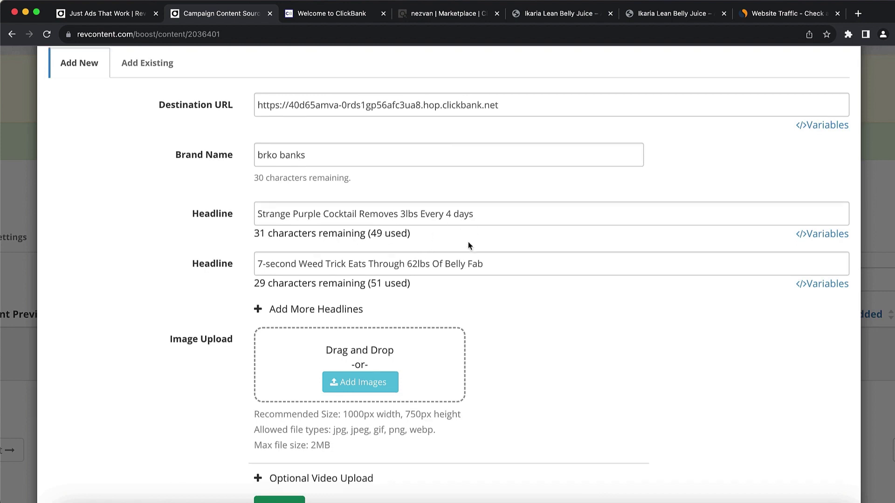
Step: Place the Ikaria affiliate page's tab beside RevContent's and examine its campaign images for pictures suited to the ad
{"action": "scroll", "coordinate": [469, 243], "scroll_direction": "down", "scroll_amount": 1}
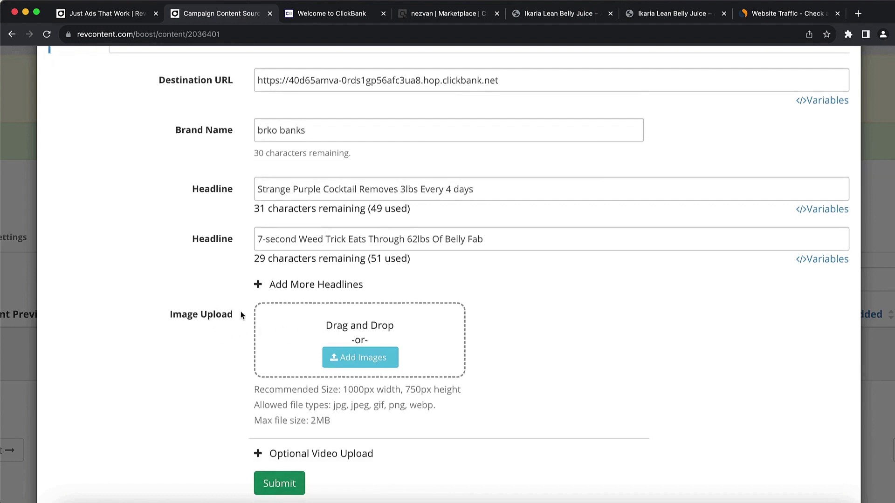
{"action": "left_click_drag", "start_coordinate": [585, 14], "coordinate": [385, 26]}
{"action": "scroll", "coordinate": [429, 254], "scroll_direction": "down", "scroll_amount": 10}
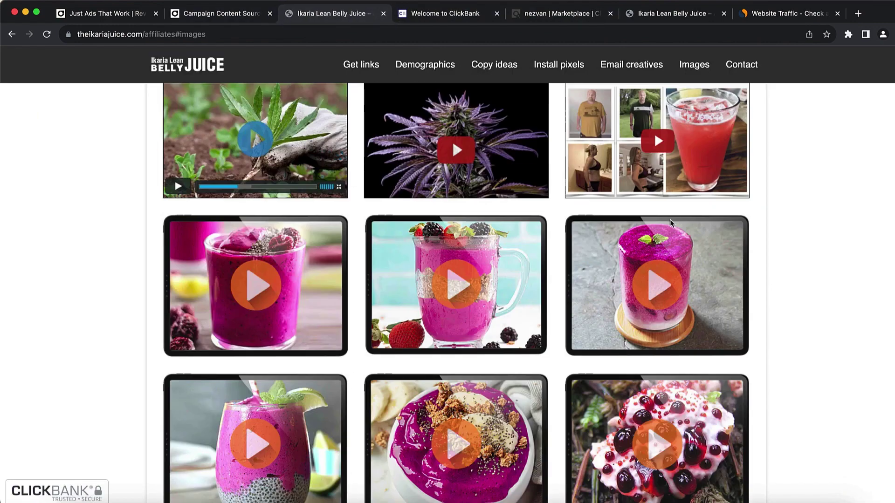
{"action": "scroll", "coordinate": [826, 191], "scroll_direction": "down", "scroll_amount": 8}
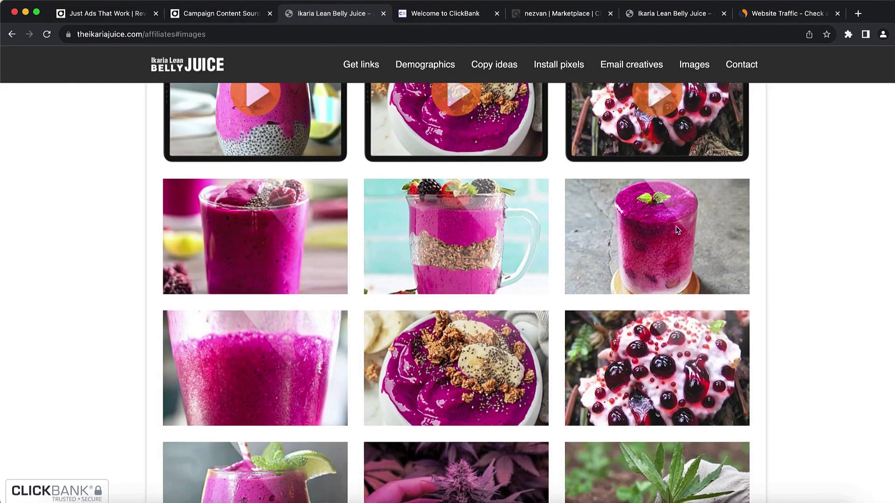
{"action": "scroll", "coordinate": [712, 206], "scroll_direction": "up", "scroll_amount": 5}
{"action": "scroll", "coordinate": [712, 207], "scroll_direction": "right", "scroll_amount": 3}
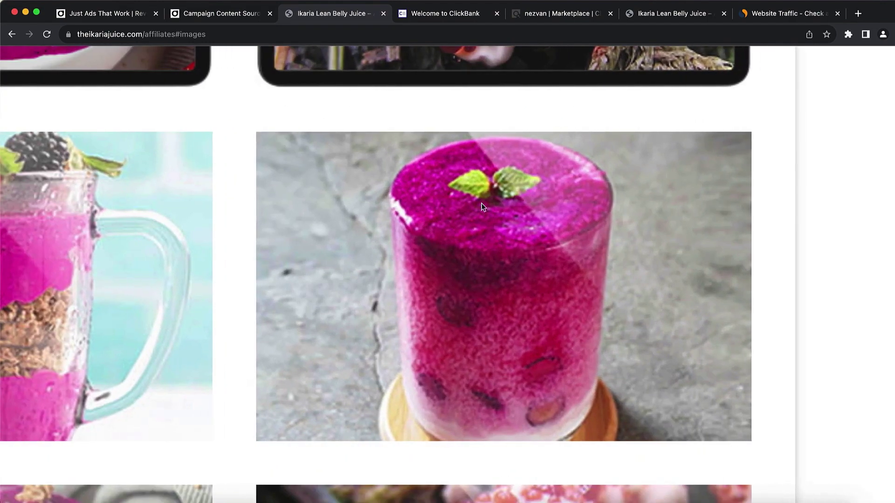
{"action": "scroll", "coordinate": [501, 241], "scroll_direction": "down", "scroll_amount": 5}
{"action": "scroll", "coordinate": [500, 241], "scroll_direction": "down", "scroll_amount": 2}
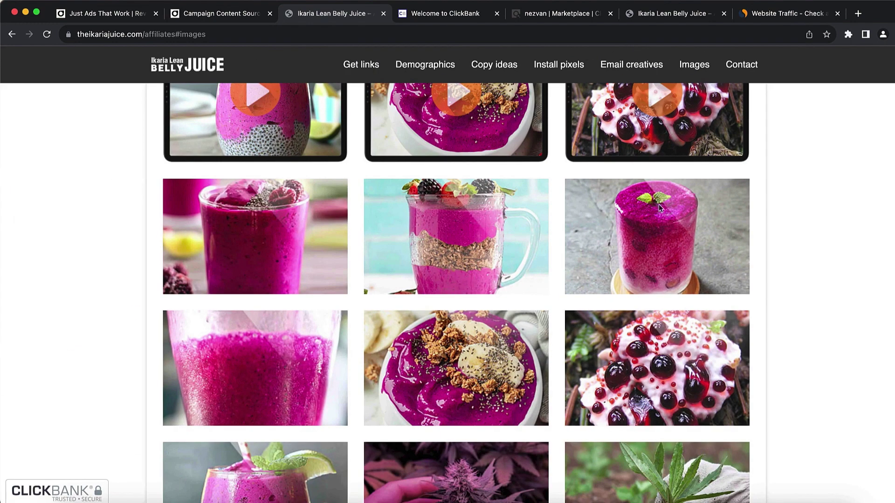
{"action": "scroll", "coordinate": [523, 362], "scroll_direction": "down", "scroll_amount": 3}
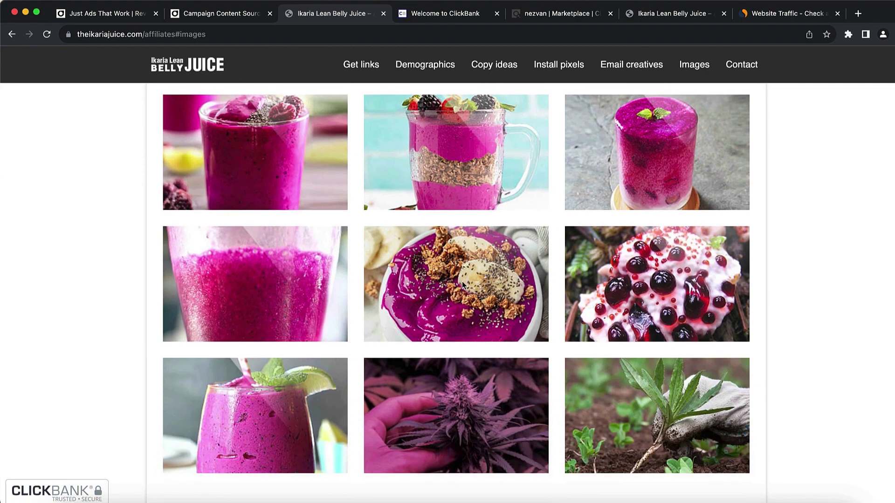
{"action": "scroll", "coordinate": [462, 281], "scroll_direction": "up", "scroll_amount": 5}
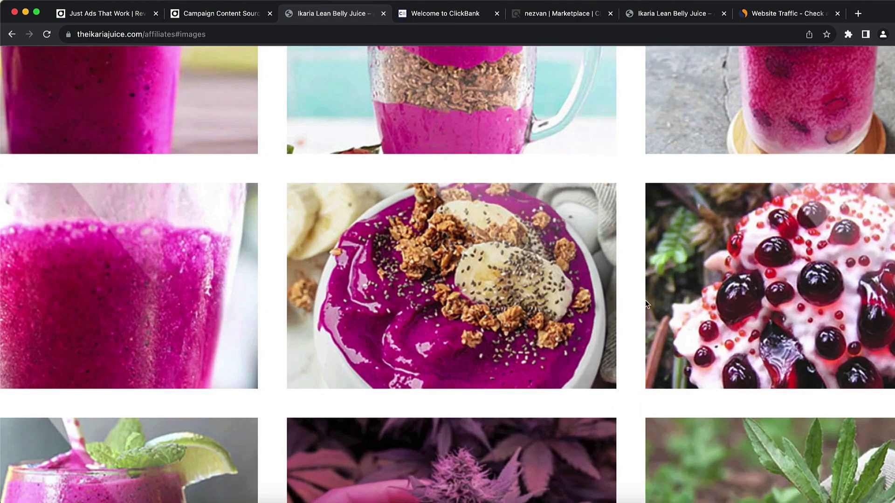
{"action": "scroll", "coordinate": [671, 305], "scroll_direction": "down", "scroll_amount": 5}
{"action": "scroll", "coordinate": [671, 306], "scroll_direction": "down", "scroll_amount": 3}
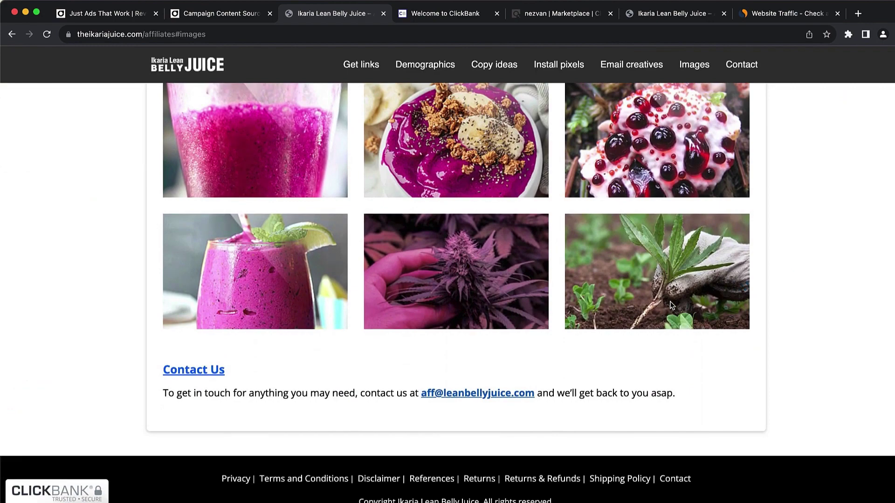
{"action": "scroll", "coordinate": [228, 266], "scroll_direction": "up", "scroll_amount": 5}
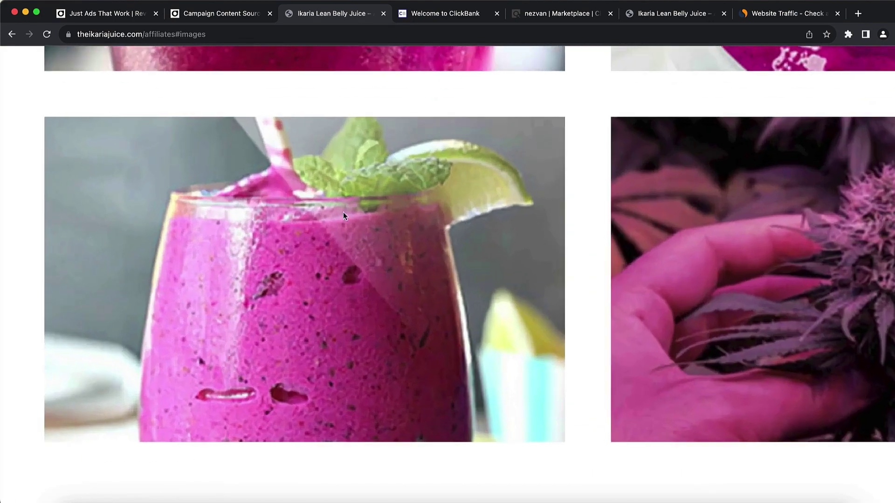
{"action": "scroll", "coordinate": [283, 276], "scroll_direction": "down", "scroll_amount": 5}
{"action": "scroll", "coordinate": [284, 276], "scroll_direction": "up", "scroll_amount": 4}
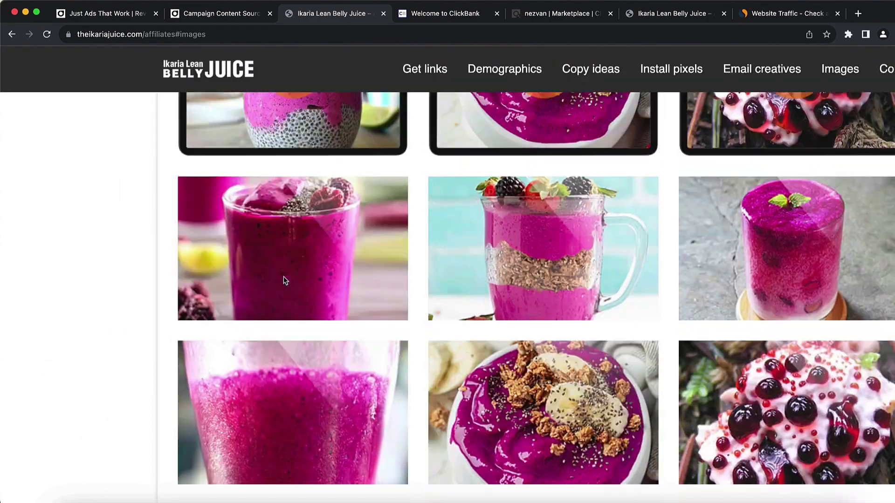
Step: Open the campaign image of the purple drink topped with two mint leaves on a wooden coaster in its own tab
{"action": "scroll", "coordinate": [678, 271], "scroll_direction": "up", "scroll_amount": 1}
{"action": "scroll", "coordinate": [823, 244], "scroll_direction": "right", "scroll_amount": 3}
{"action": "scroll", "coordinate": [824, 246], "scroll_direction": "up", "scroll_amount": 5}
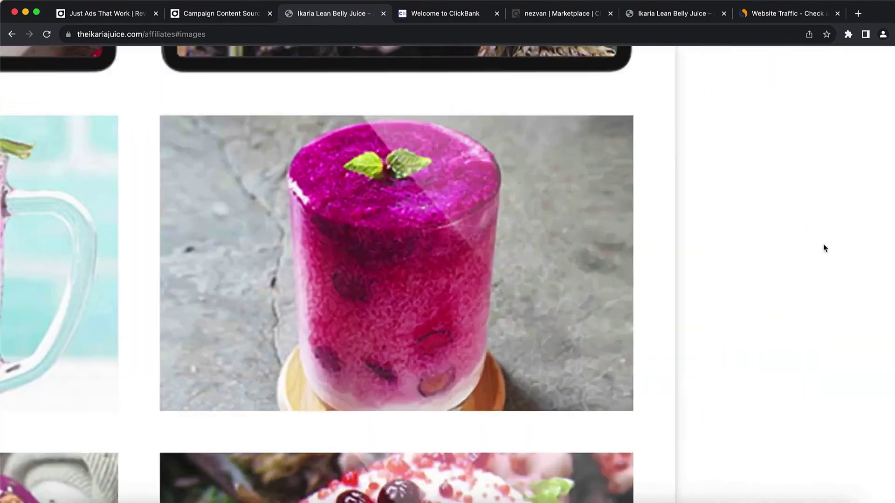
{"action": "scroll", "coordinate": [576, 259], "scroll_direction": "left", "scroll_amount": 3}
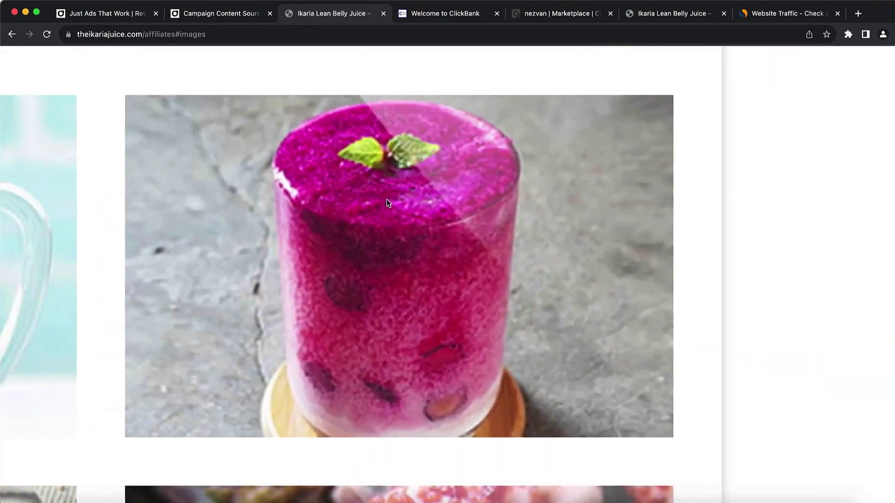
{"action": "left_click_drag", "start_coordinate": [386, 204], "coordinate": [366, 359]}
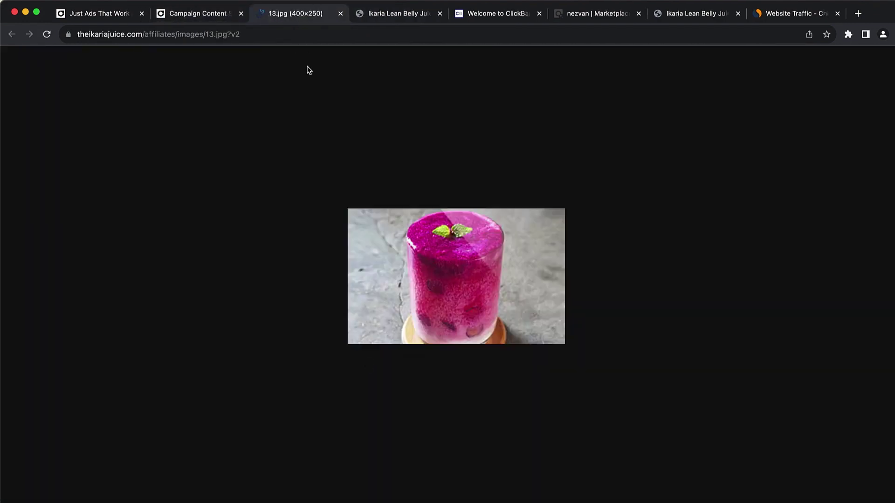
Step: Save the purple drink image as 13 in the Downloads folder and show the saved file in Finder
{"action": "right_click", "coordinate": [487, 272]}
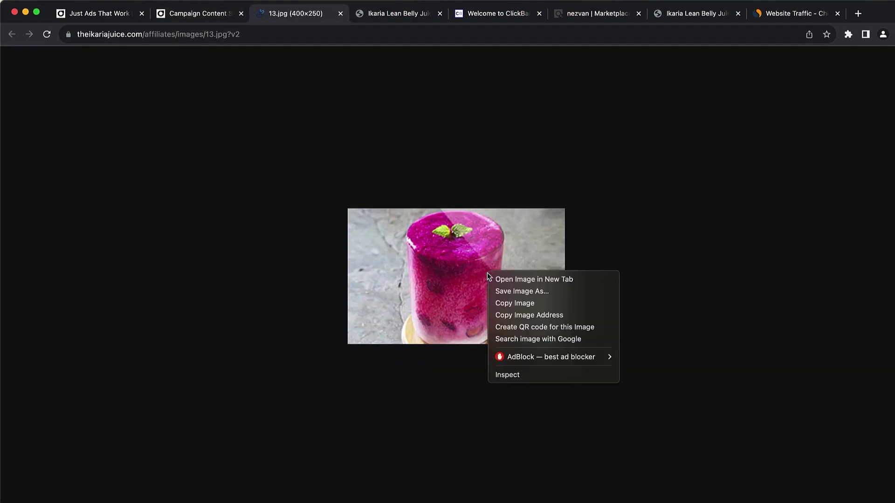
{"action": "left_click", "coordinate": [508, 287]}
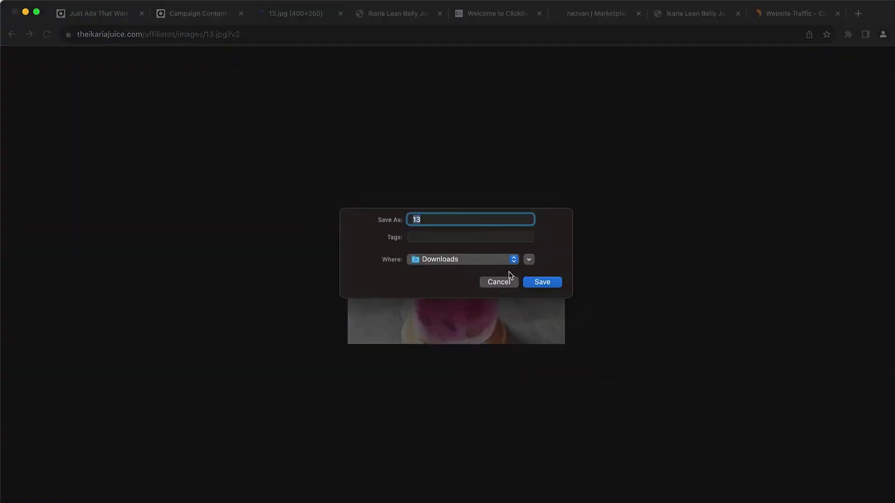
{"action": "left_click", "coordinate": [542, 282]}
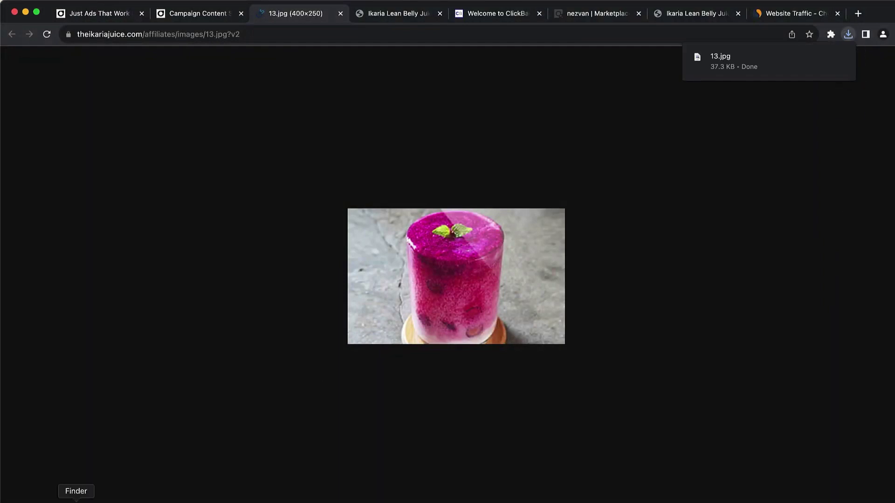
{"action": "left_click", "coordinate": [824, 61]}
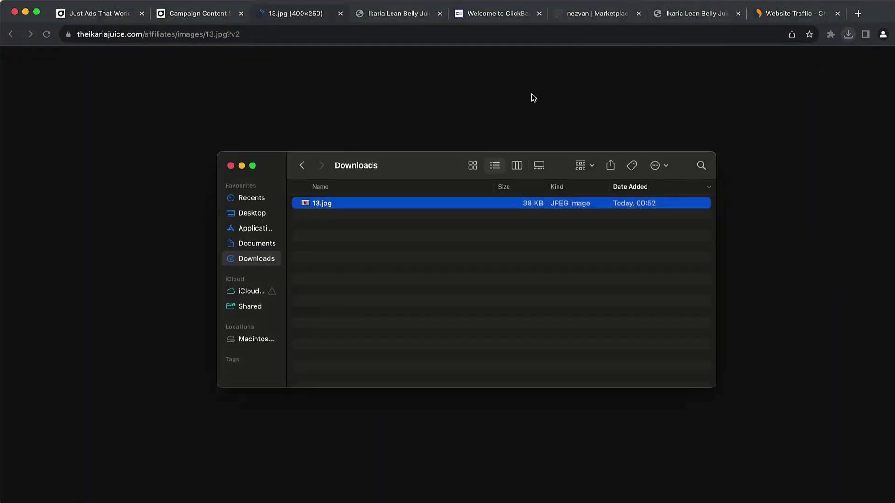
Step: Upload 13.jpg from the Downloads folder as the image for both headlines in the RevContent content form
{"action": "left_click", "coordinate": [209, 15]}
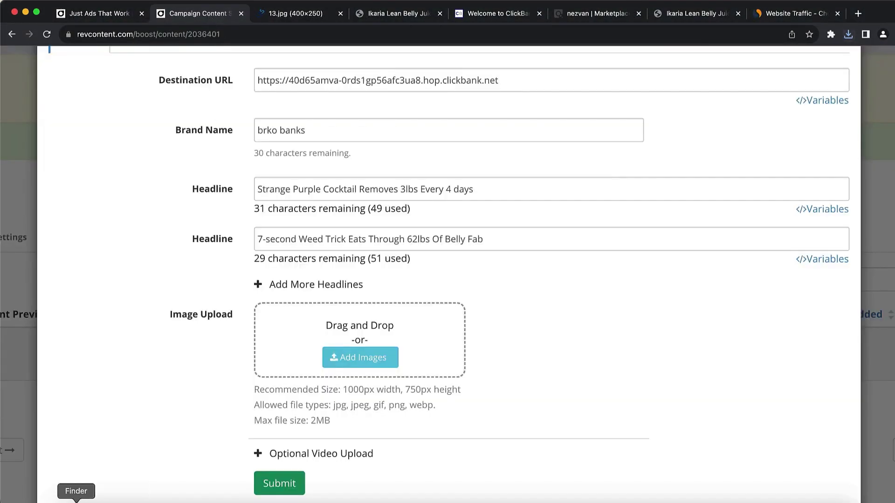
{"action": "left_click", "coordinate": [76, 498]}
{"action": "left_click_drag", "start_coordinate": [407, 171], "coordinate": [755, 189]}
{"action": "left_click_drag", "start_coordinate": [681, 223], "coordinate": [365, 343]}
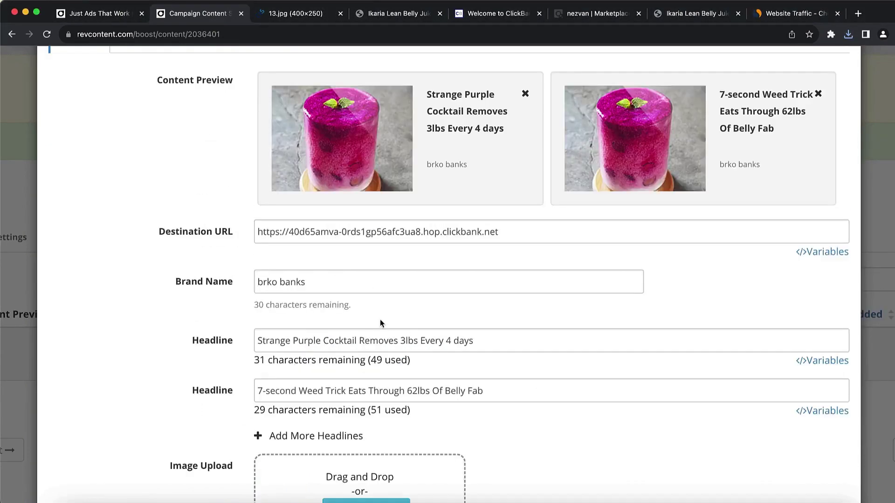
Step: Check the content preview and submit the ad to the Ikaria Juice campaign
{"action": "scroll", "coordinate": [584, 76], "scroll_direction": "up", "scroll_amount": 1}
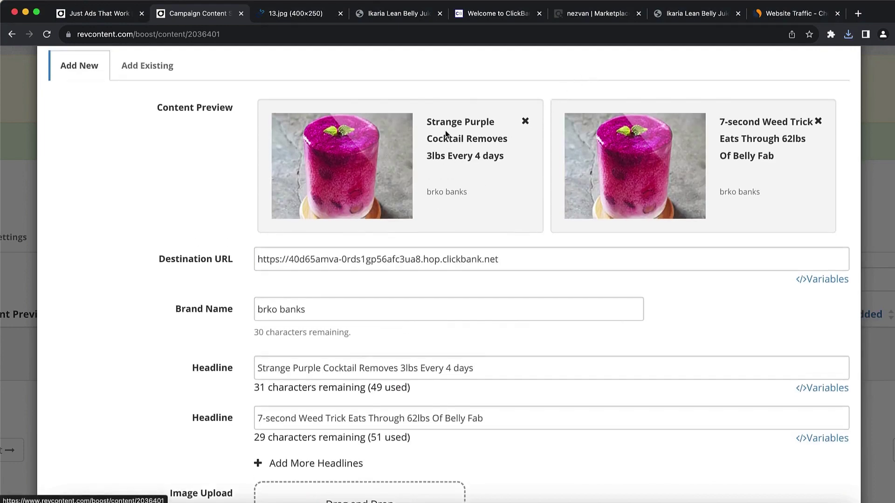
{"action": "key", "text": "super+minus"}
{"action": "key", "text": "super+minus"}
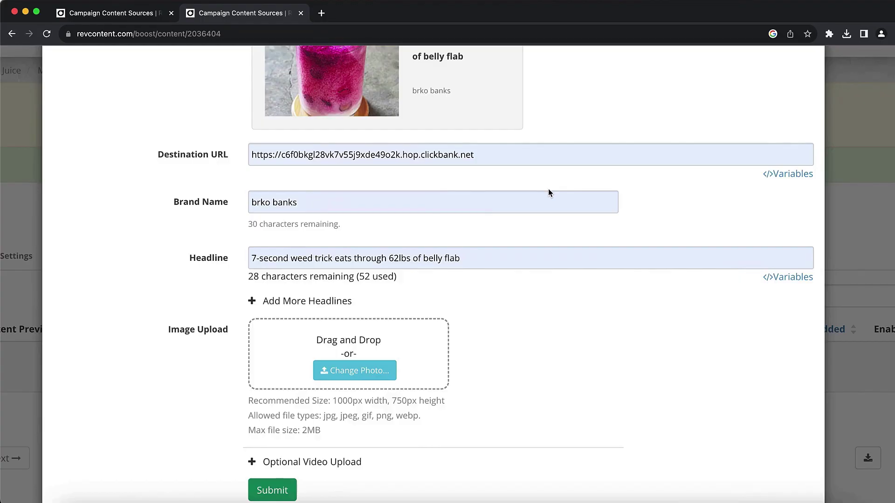
{"action": "scroll", "coordinate": [549, 190], "scroll_direction": "down", "scroll_amount": 1}
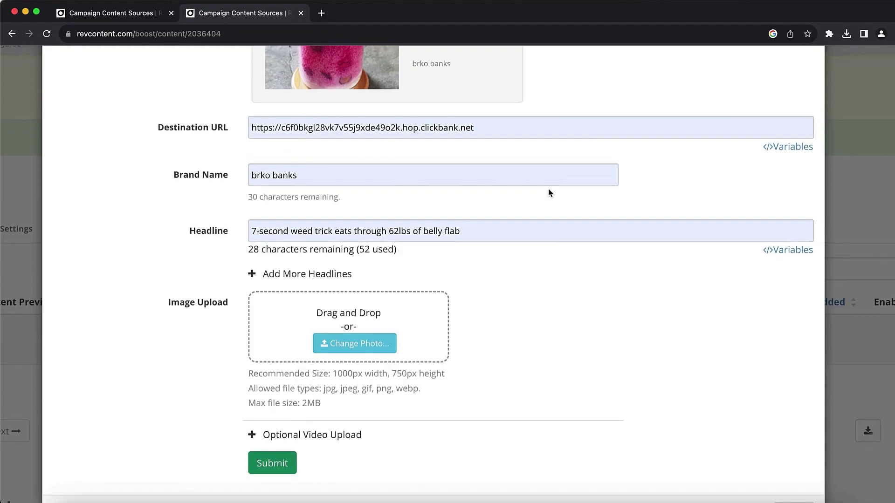
{"action": "left_click", "coordinate": [275, 459]}
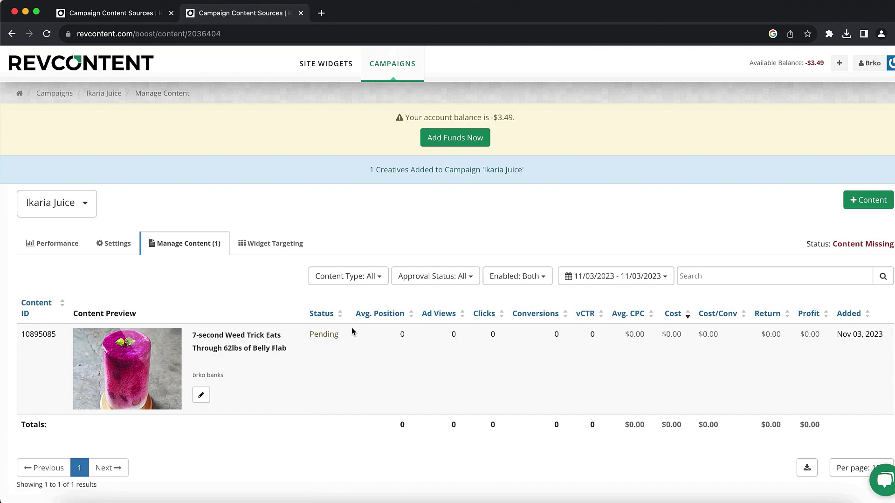
Step: Examine the submitted ad's image, headline and status in the Ikaria Juice campaign's content list
{"action": "scroll", "coordinate": [131, 369], "scroll_direction": "up", "scroll_amount": 5}
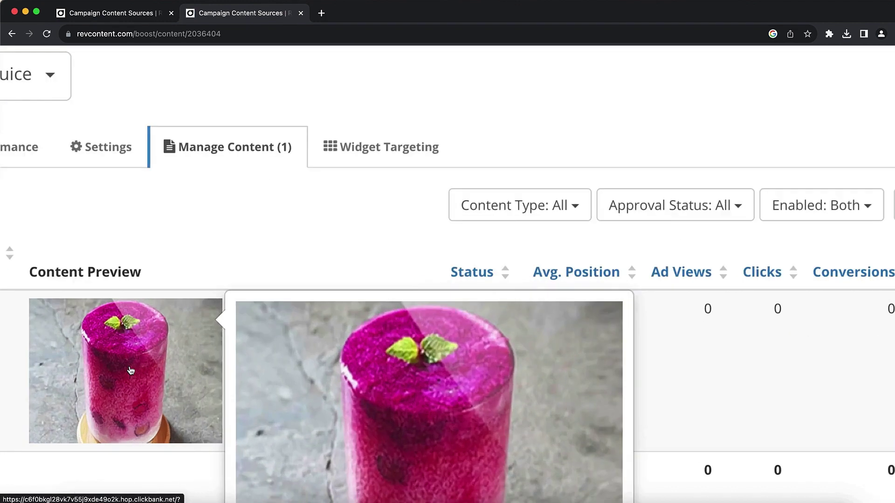
{"action": "scroll", "coordinate": [314, 299], "scroll_direction": "down", "scroll_amount": 5}
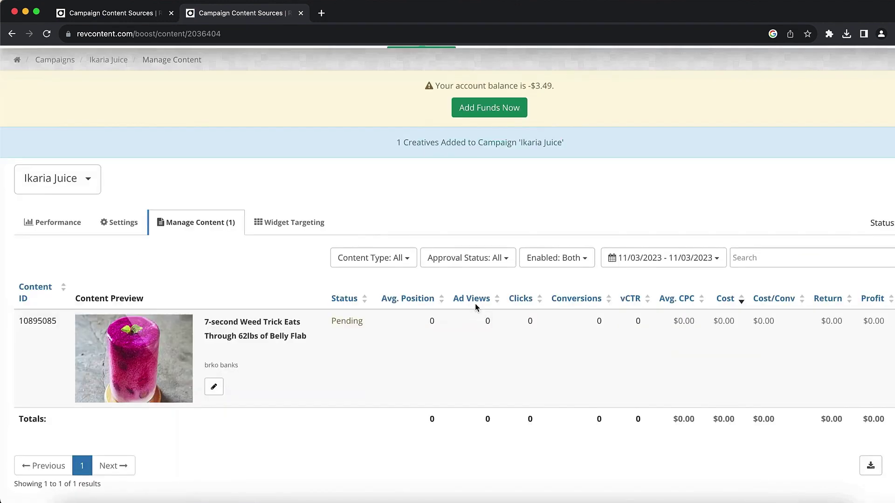
{"action": "scroll", "coordinate": [96, 375], "scroll_direction": "up", "scroll_amount": 5}
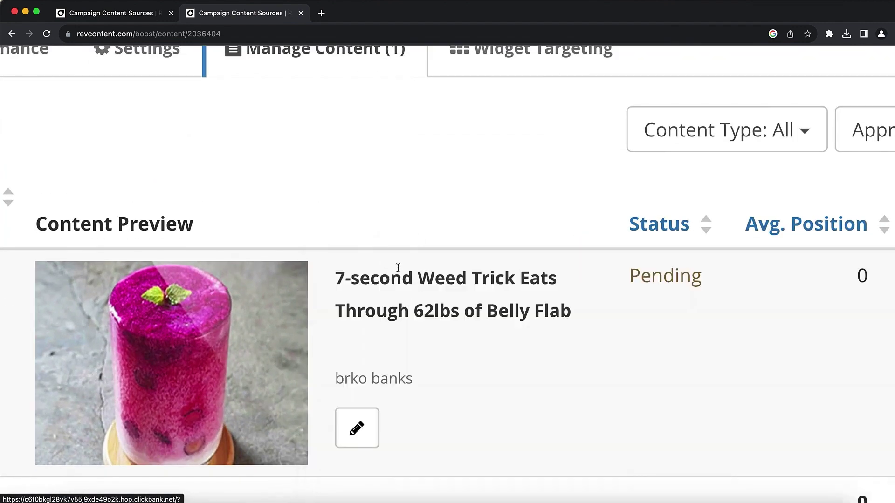
{"action": "mouse_move", "coordinate": [202, 349]}
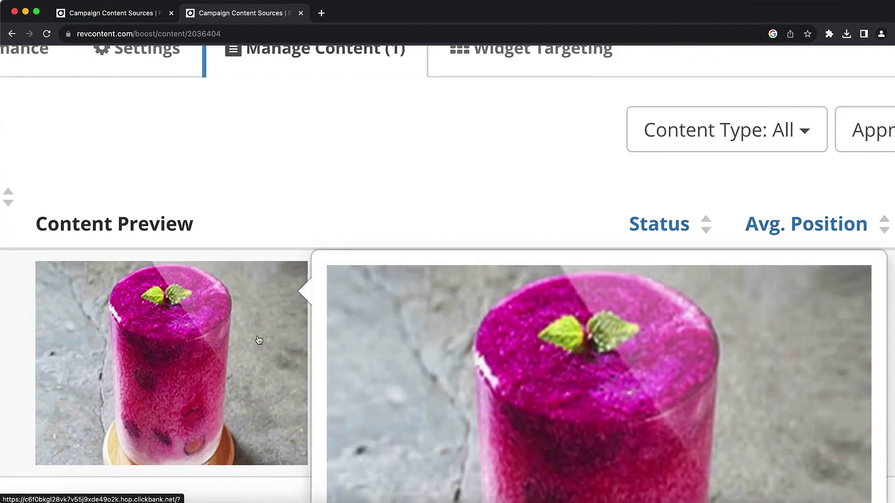
{"action": "scroll", "coordinate": [383, 212], "scroll_direction": "down", "scroll_amount": 5}
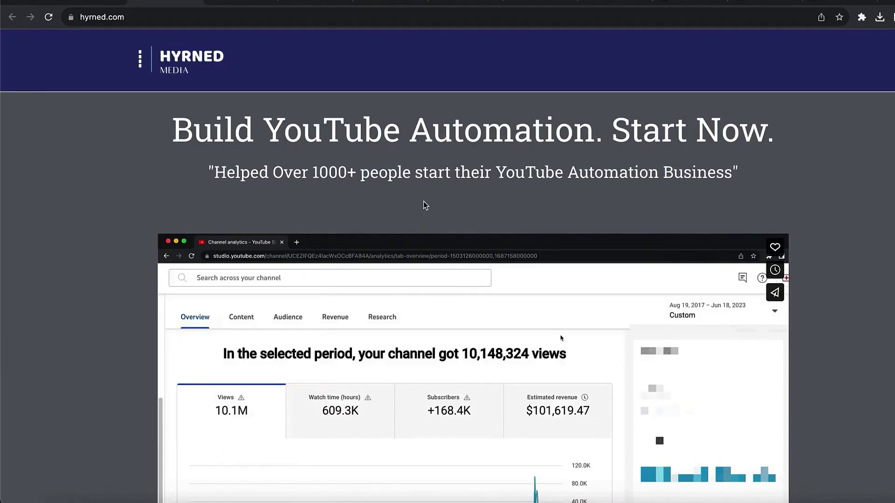
Step: Look over the sales video and introductory text on the hyrned.com YouTube automation page
{"action": "scroll", "coordinate": [425, 205], "scroll_direction": "down", "scroll_amount": 1}
{"action": "scroll", "coordinate": [425, 205], "scroll_direction": "down", "scroll_amount": 1}
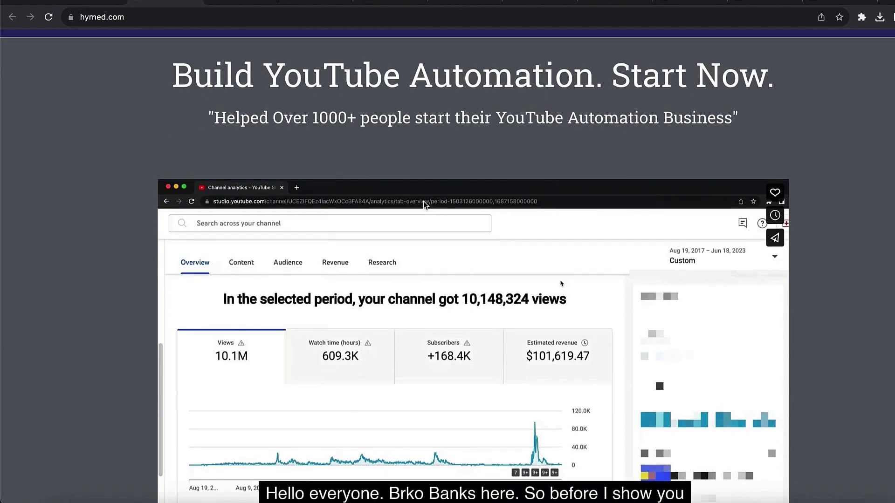
{"action": "scroll", "coordinate": [424, 205], "scroll_direction": "down", "scroll_amount": 1}
{"action": "scroll", "coordinate": [425, 205], "scroll_direction": "down", "scroll_amount": 1}
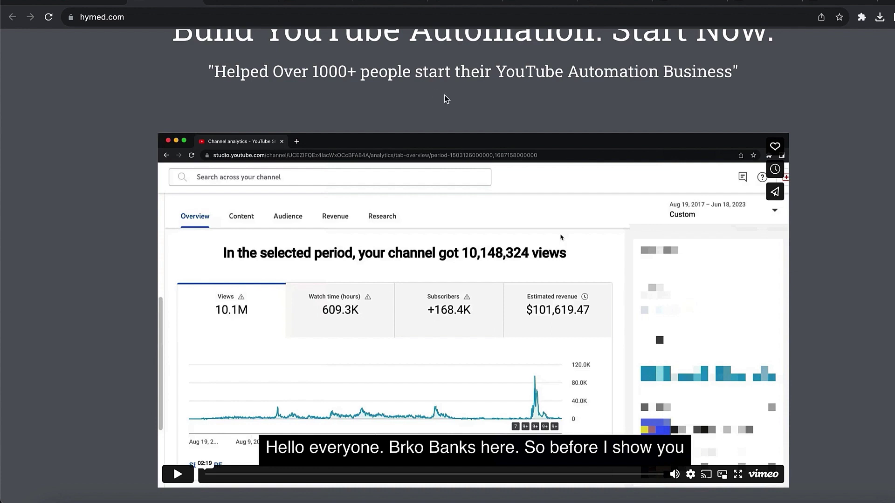
{"action": "scroll", "coordinate": [524, 262], "scroll_direction": "down", "scroll_amount": 1}
{"action": "scroll", "coordinate": [524, 261], "scroll_direction": "down", "scroll_amount": 2}
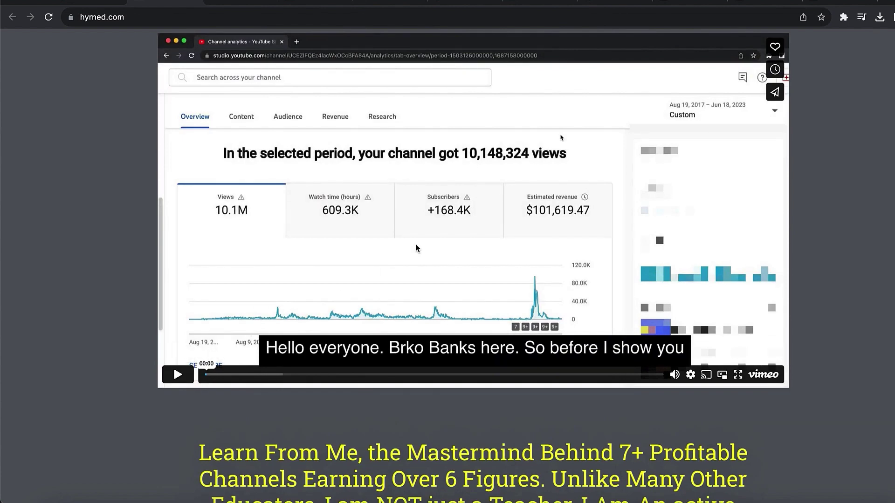
{"action": "scroll", "coordinate": [416, 248], "scroll_direction": "down", "scroll_amount": 7}
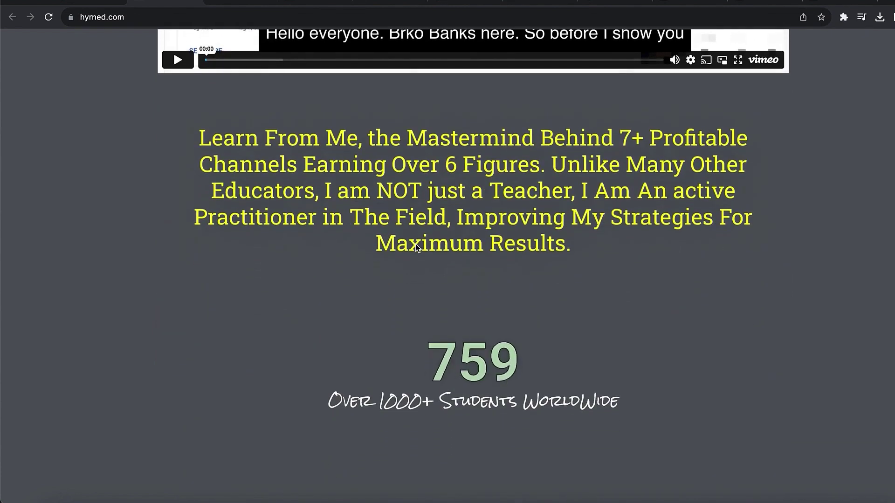
{"action": "scroll", "coordinate": [417, 248], "scroll_direction": "down", "scroll_amount": 4}
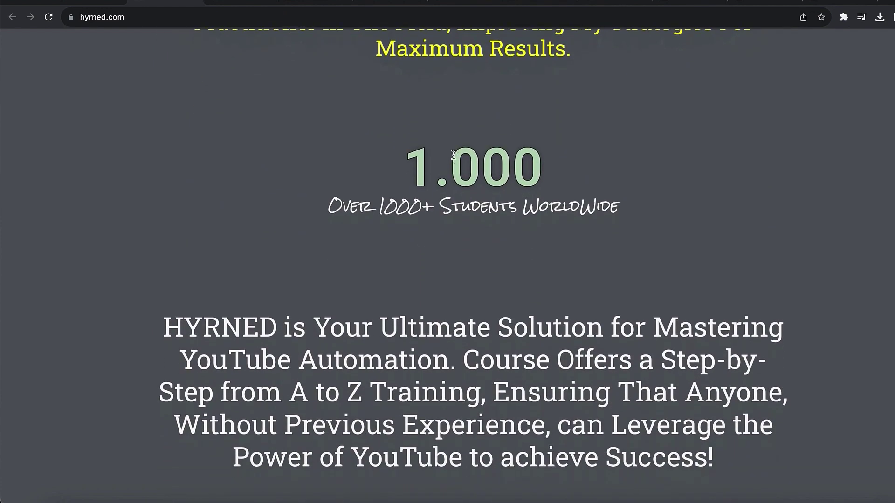
Step: Read through the student testimonials on the HYRNED page down to the course's pricing section
{"action": "scroll", "coordinate": [421, 161], "scroll_direction": "down", "scroll_amount": 8}
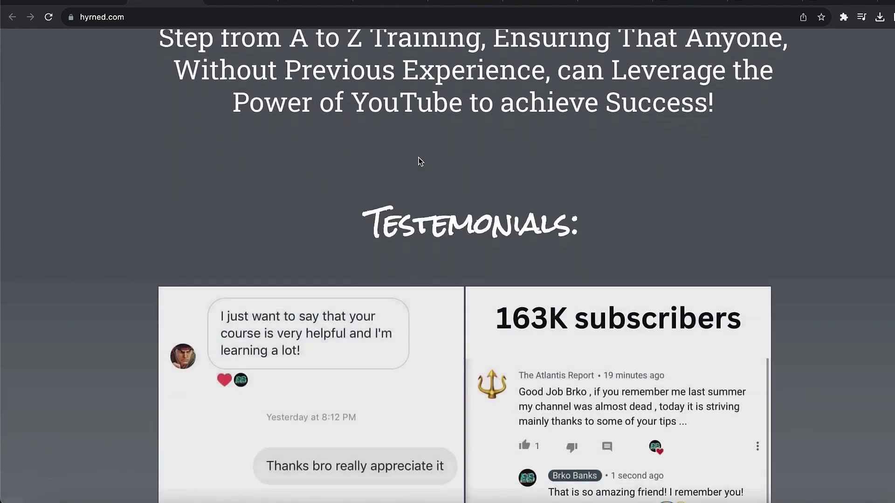
{"action": "scroll", "coordinate": [421, 162], "scroll_direction": "down", "scroll_amount": 4}
{"action": "scroll", "coordinate": [418, 161], "scroll_direction": "down", "scroll_amount": 9}
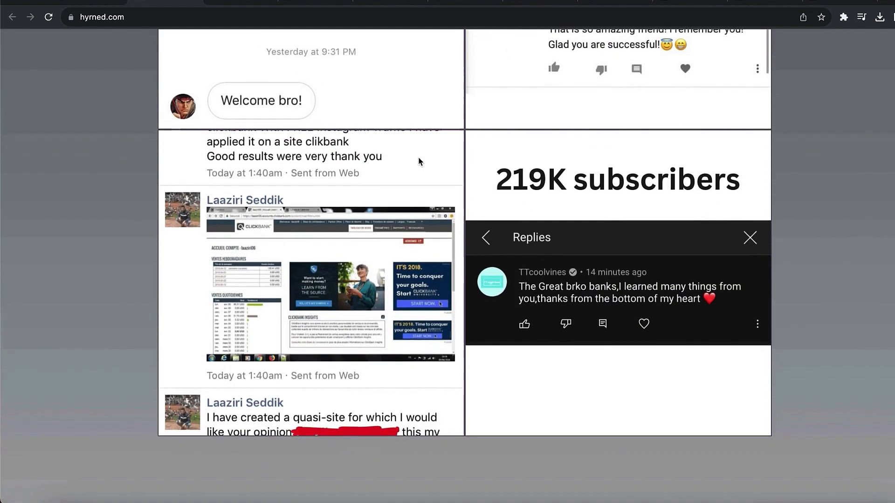
{"action": "scroll", "coordinate": [419, 162], "scroll_direction": "down", "scroll_amount": 6}
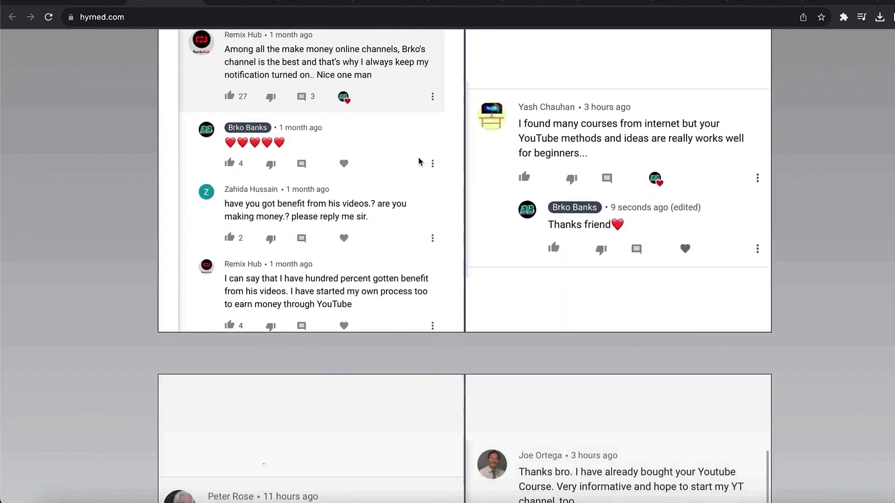
{"action": "scroll", "coordinate": [418, 161], "scroll_direction": "down", "scroll_amount": 3}
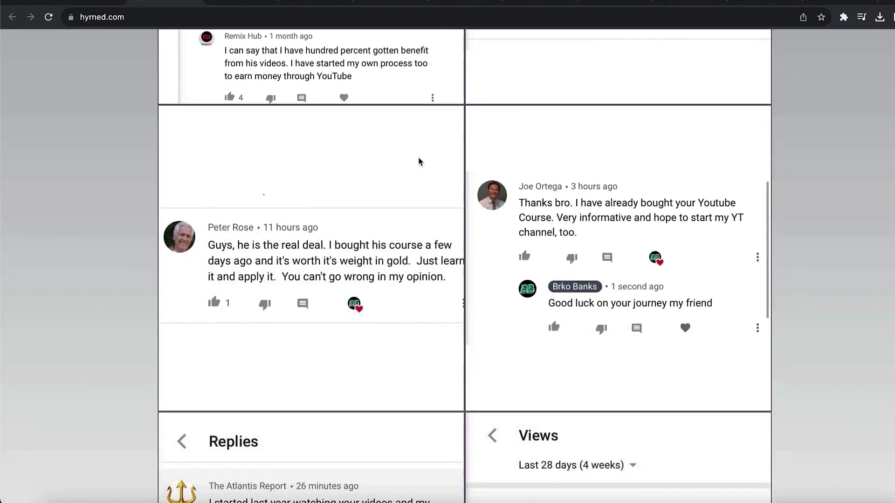
{"action": "scroll", "coordinate": [418, 161], "scroll_direction": "down", "scroll_amount": 3}
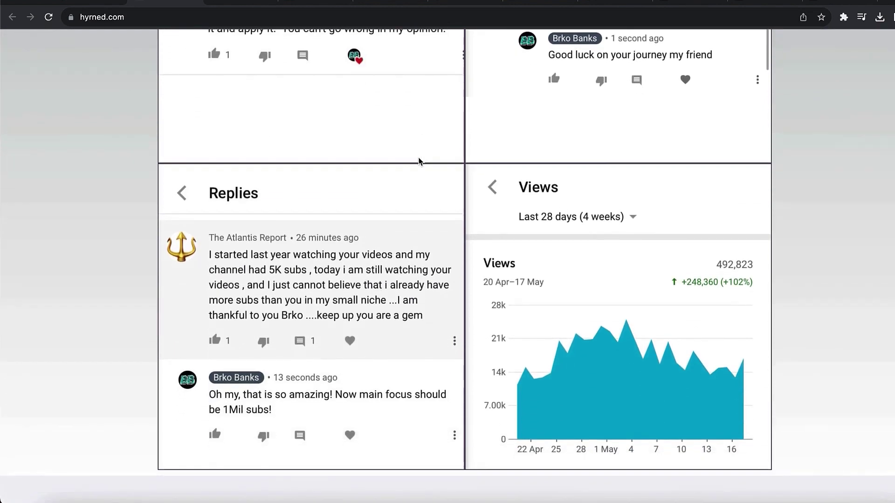
{"action": "scroll", "coordinate": [419, 162], "scroll_direction": "down", "scroll_amount": 7}
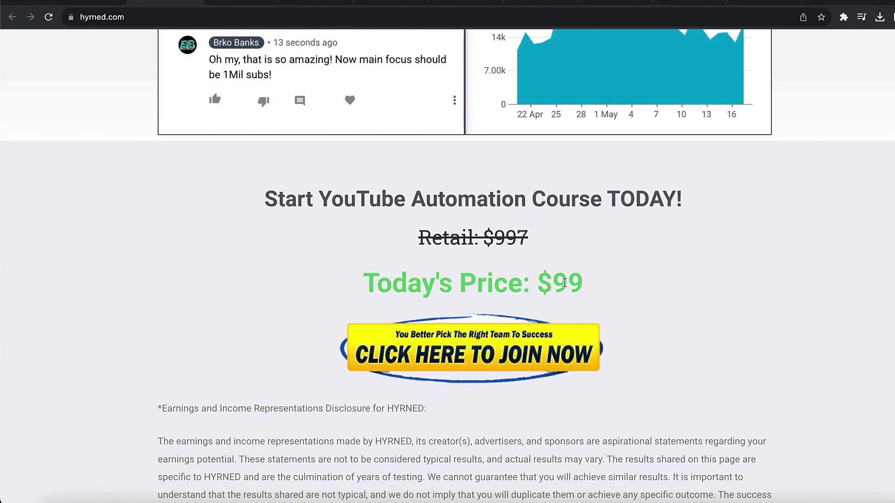
Step: Highlight today's $99 price for the YouTube Automation course and open the course's checkout page
{"action": "scroll", "coordinate": [512, 284], "scroll_direction": "up", "scroll_amount": 3}
{"action": "scroll", "coordinate": [512, 293], "scroll_direction": "down", "scroll_amount": 1}
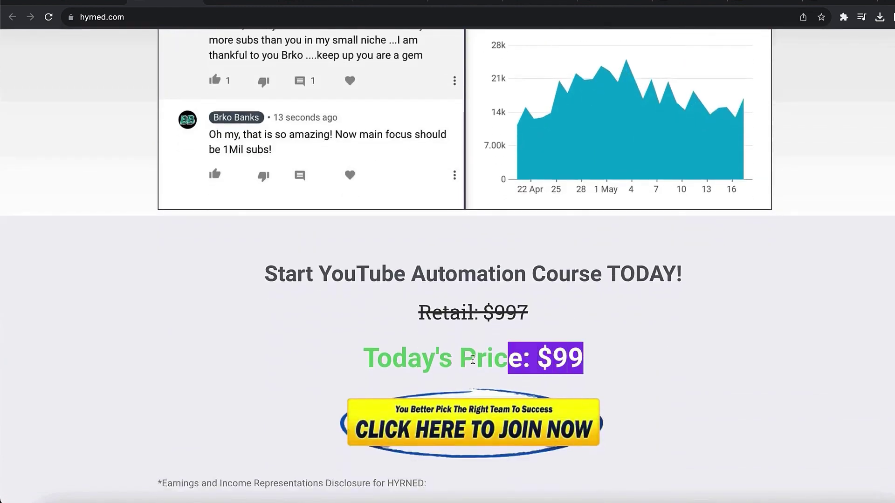
{"action": "triple_click", "coordinate": [366, 367]}
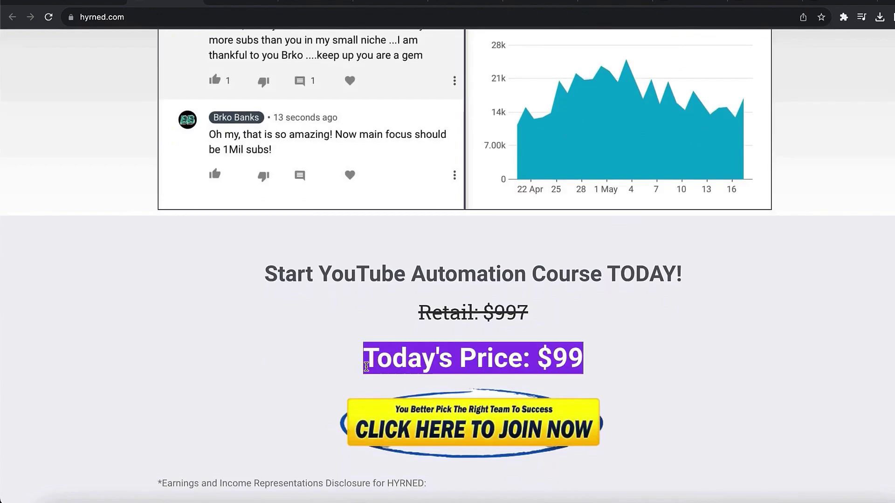
{"action": "left_click", "coordinate": [440, 422]}
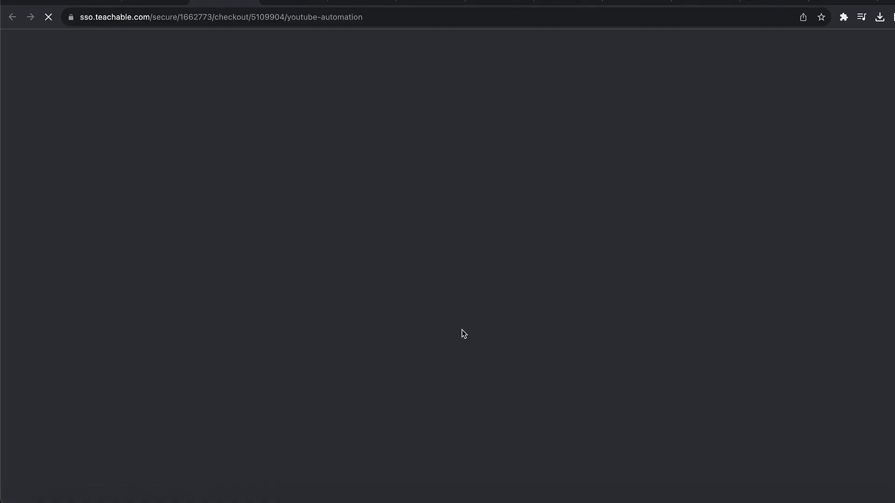